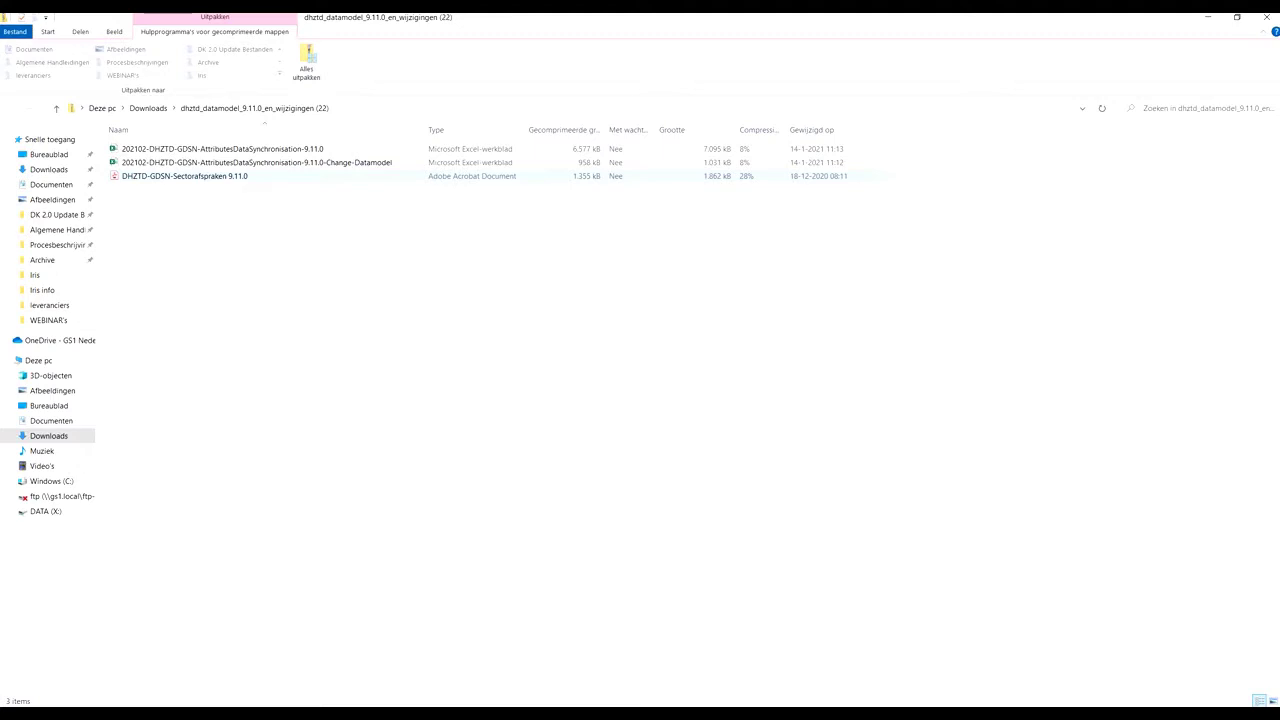
# Open the 202102-DHZTD-GDSN-AttributesDataSynchronisation-9.11.0 workbook and read through its Explanation sheet
pyautogui.click(223, 149)
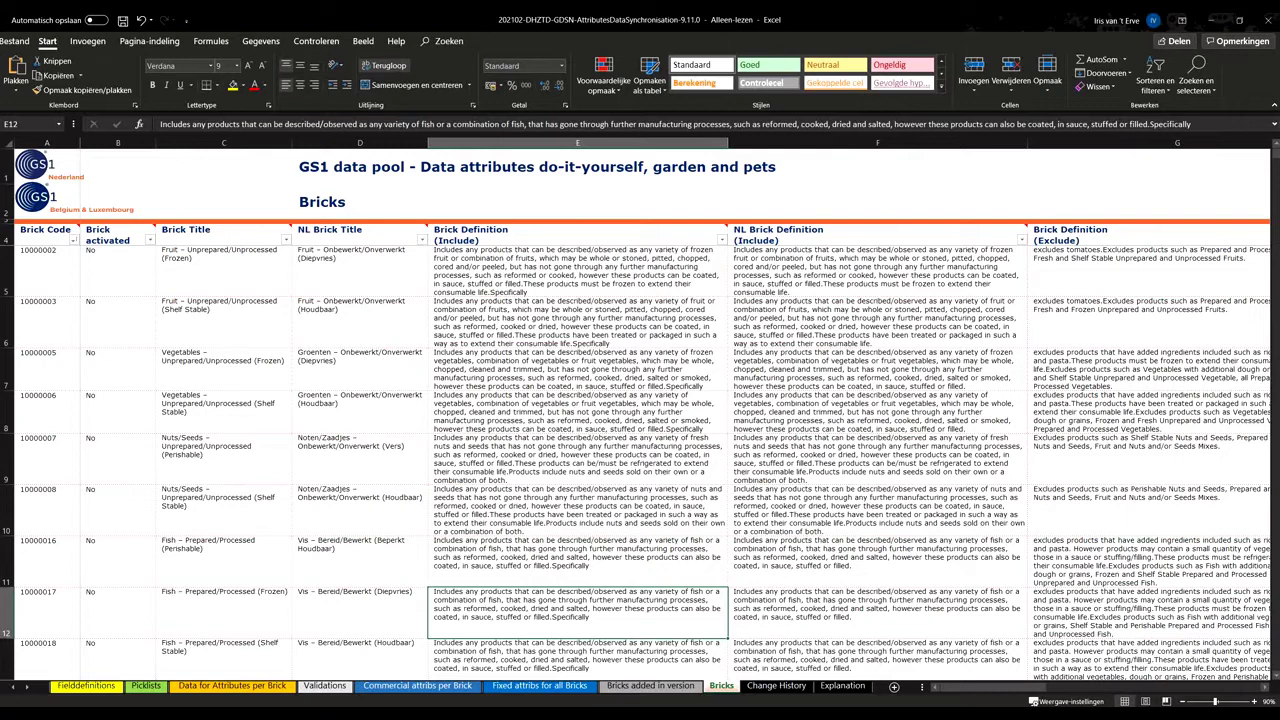
pyautogui.click(843, 686)
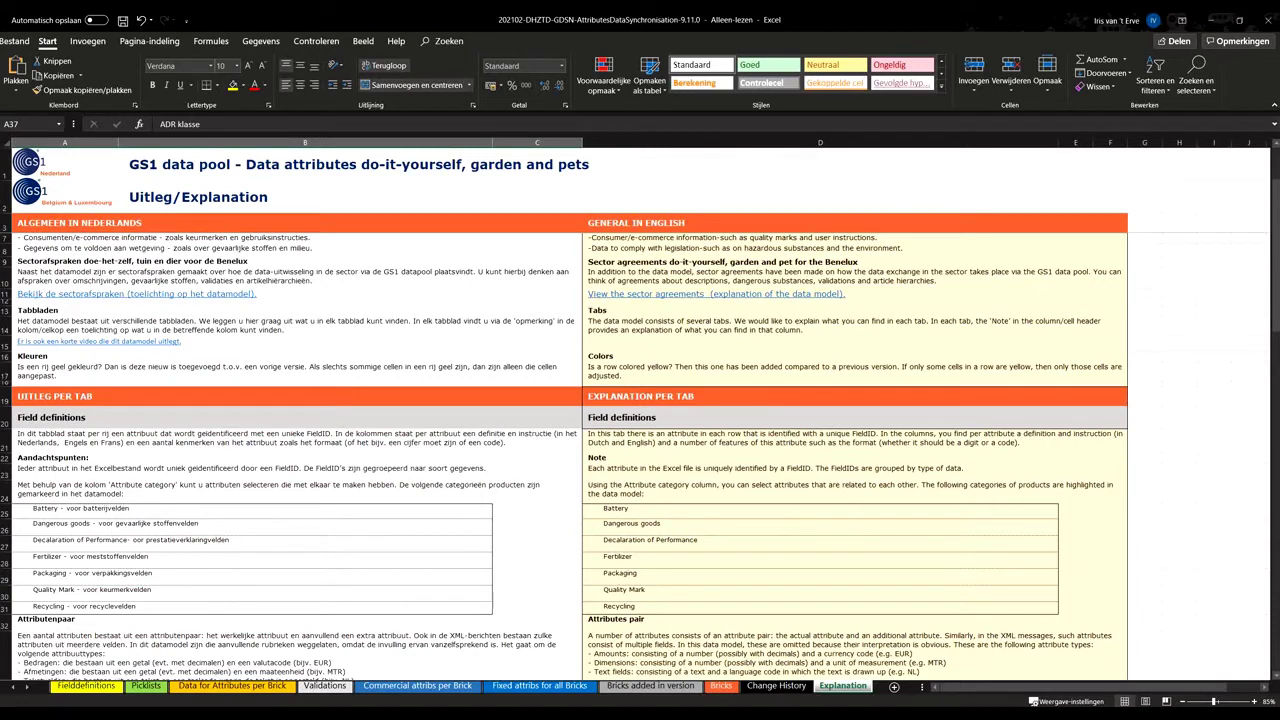
pyautogui.scroll(-5, 640, 430)
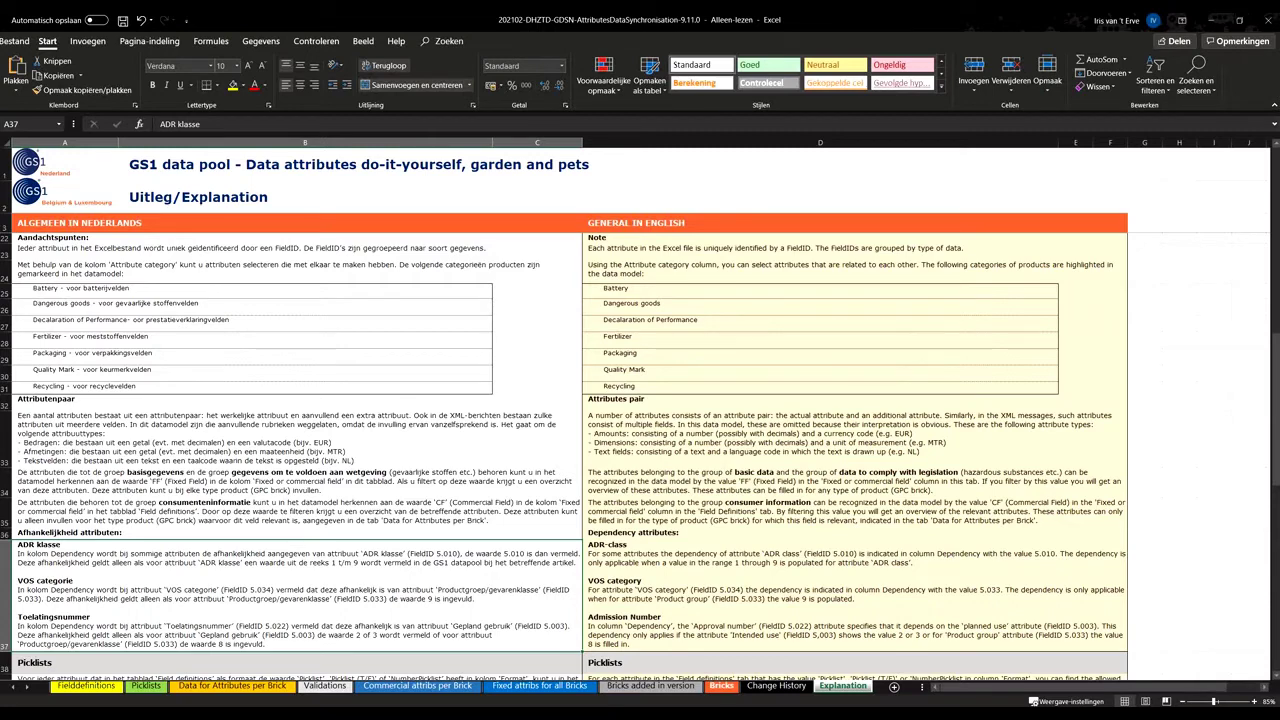
# Filter the Bricks sheet to show only bricks whose Brick activated value is Yes
pyautogui.click(721, 686)
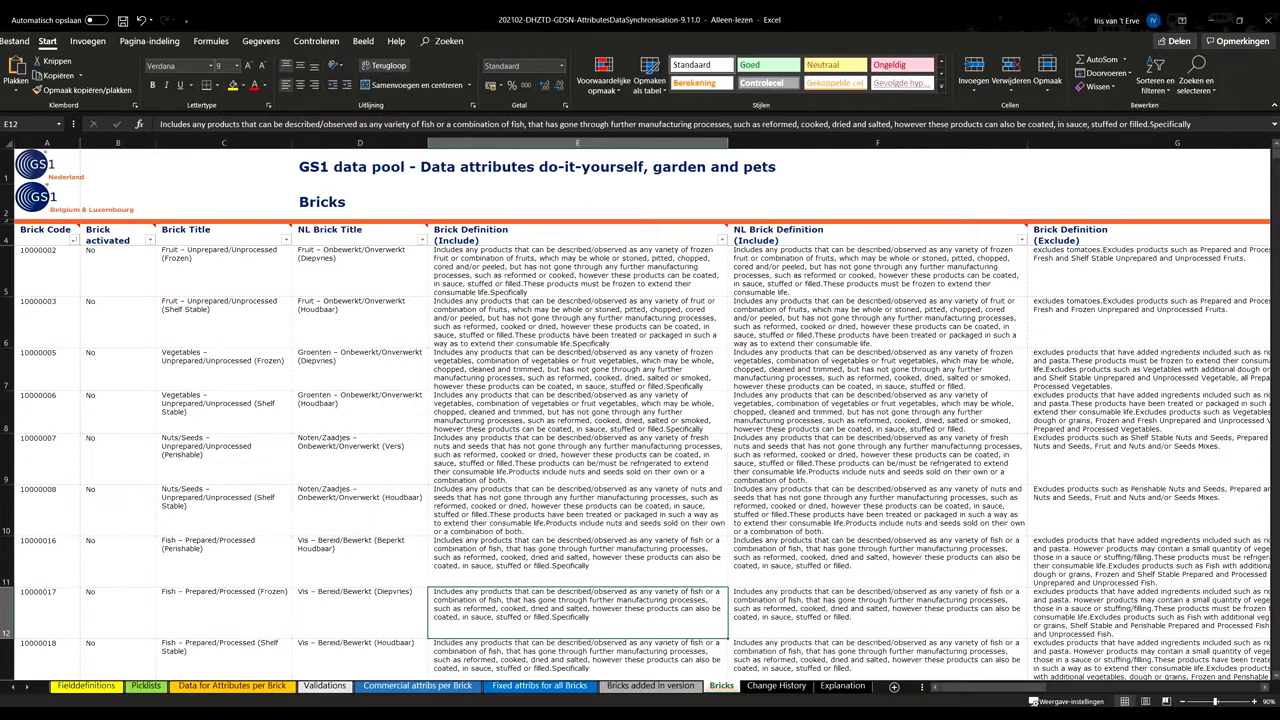
pyautogui.click(150, 240)
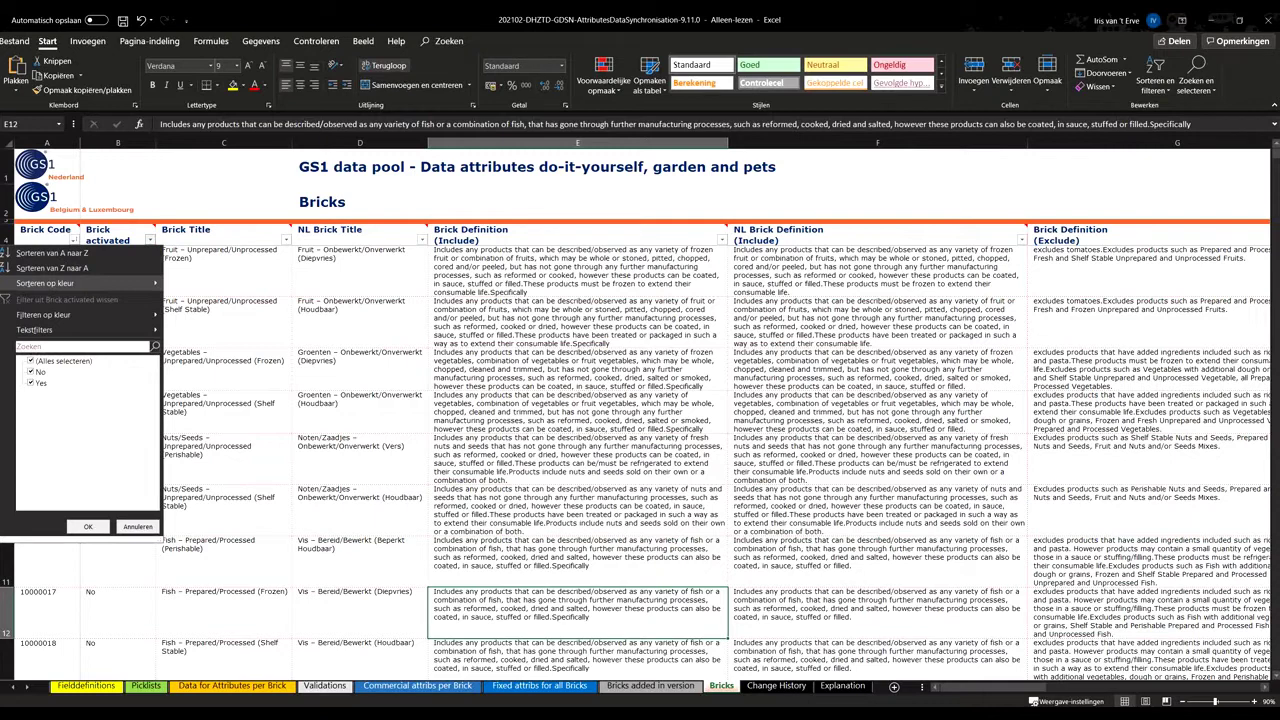
pyautogui.click(32, 371)
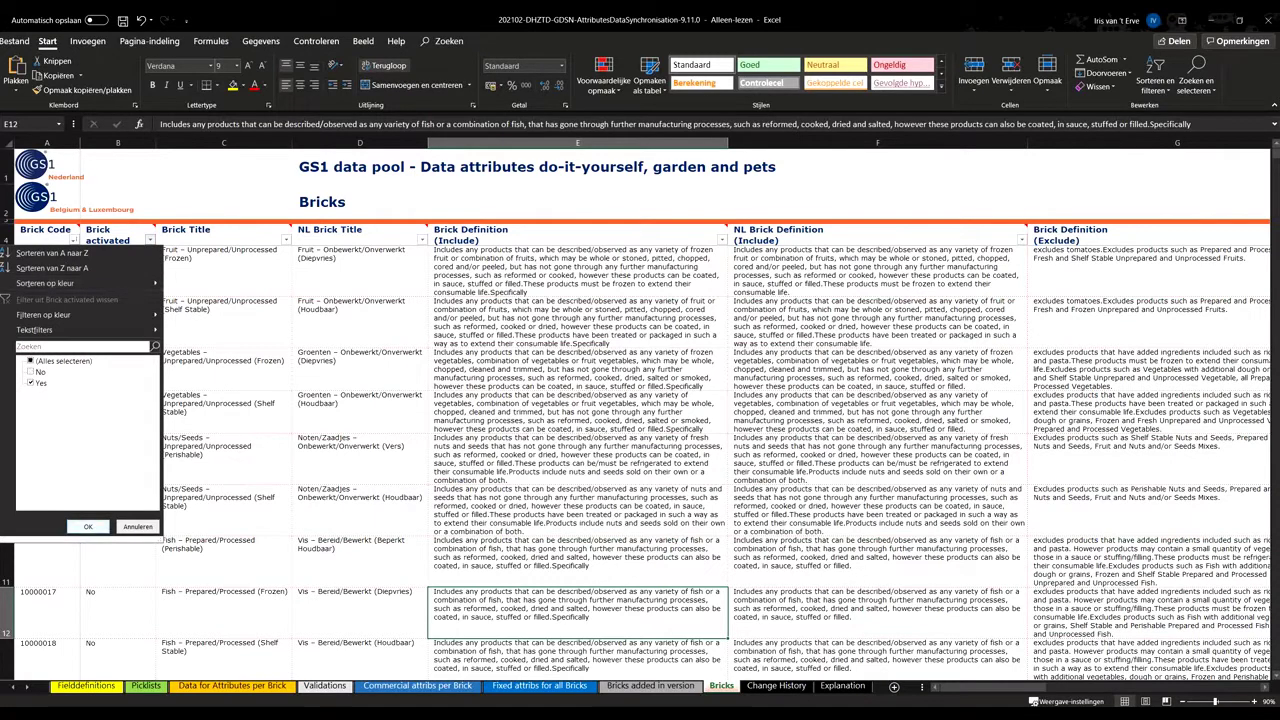
pyautogui.click(88, 527)
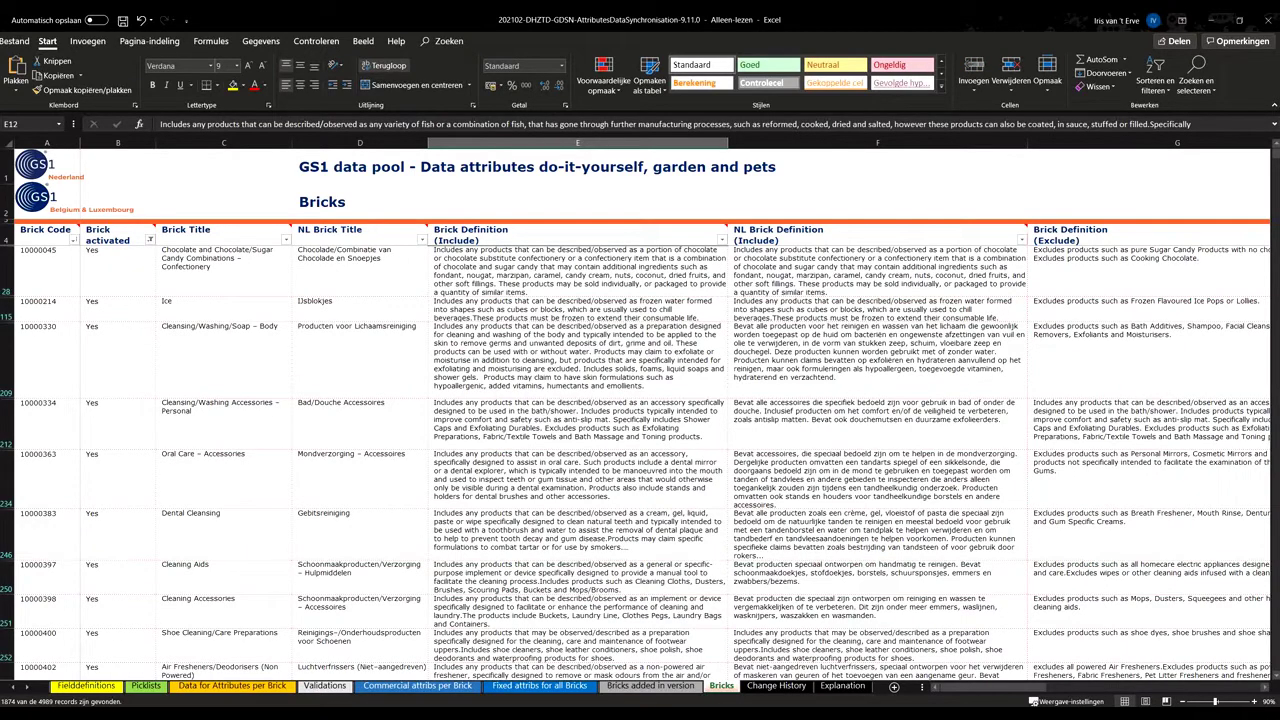
# Search the NL Brick Title filter for "verven" and keep only the exact title Verven
pyautogui.click(421, 240)
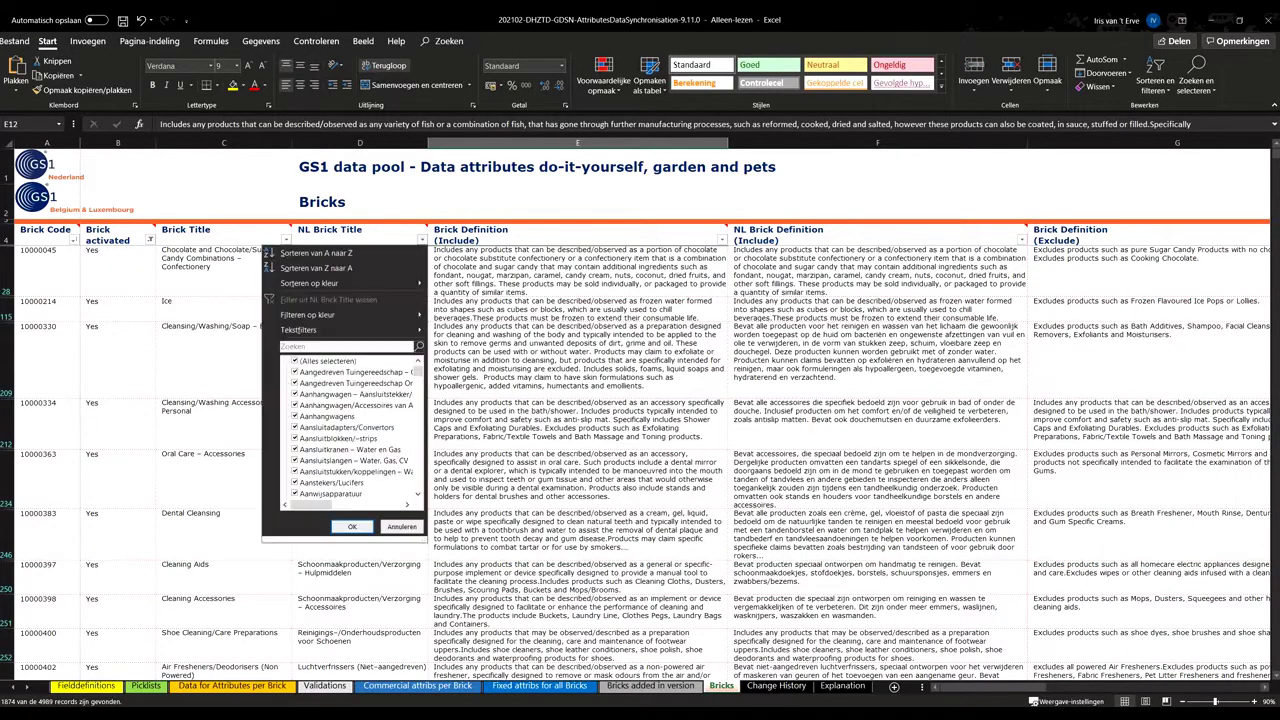
pyautogui.click(340, 346)
pyautogui.write('verven')
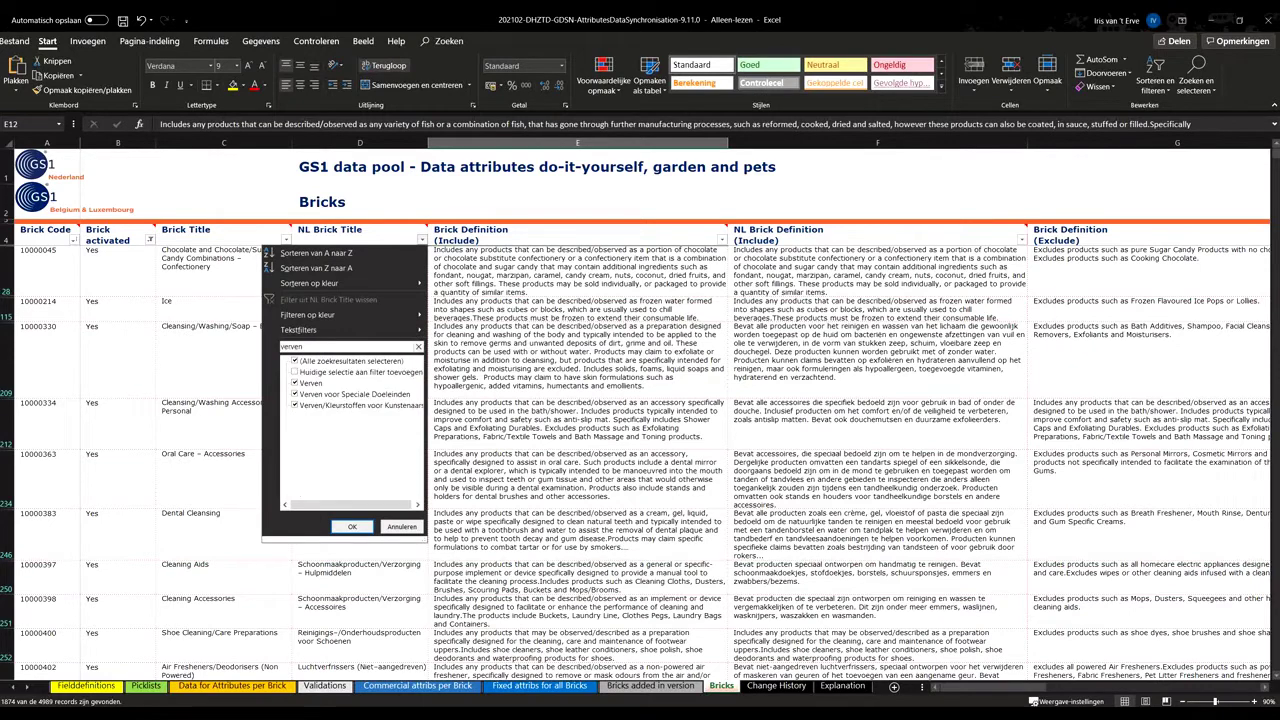
pyautogui.click(295, 361)
pyautogui.click(295, 383)
pyautogui.press('Return')
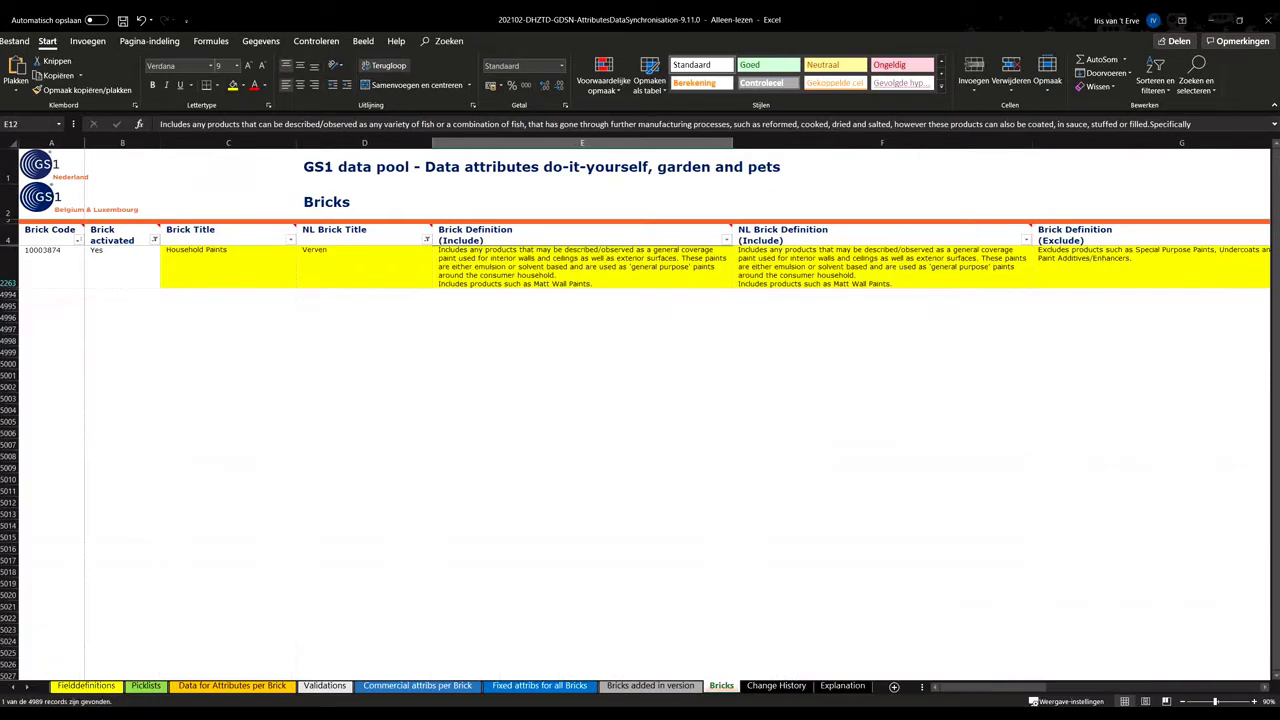
# Copy the brick code 10003874 from the Verven row
pyautogui.doubleClick(54, 259)
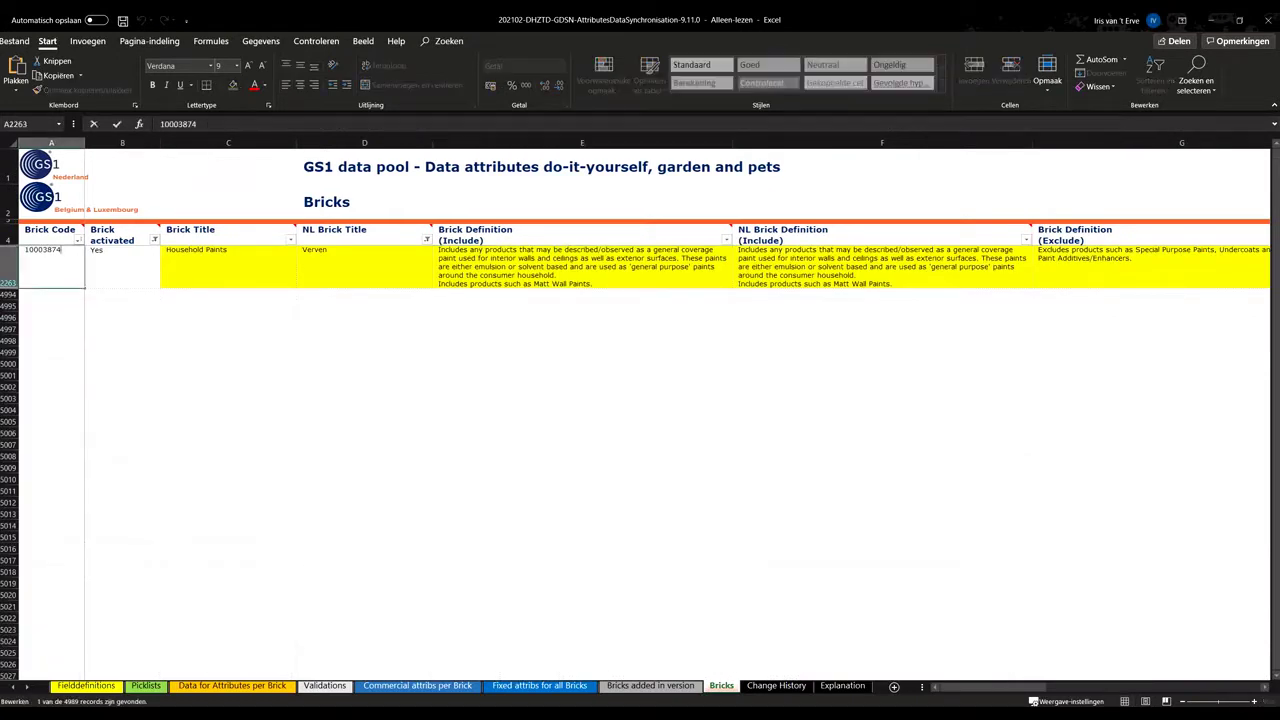
pyautogui.hotkey('shift', 'Home')
pyautogui.hotkey('ctrl', 'c')
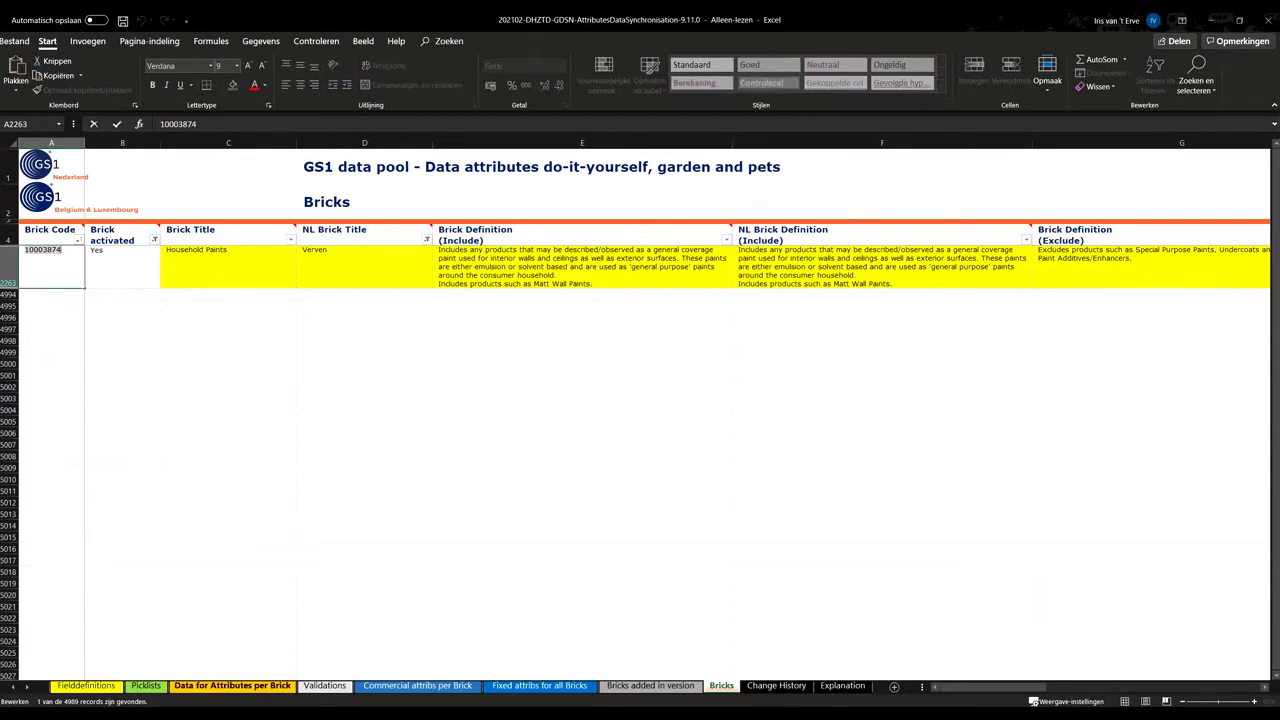
# Filter the Data for Attributes per Brick sheet to the copied brick code 10003874 and check its mandatory and optional flags
pyautogui.click(232, 686)
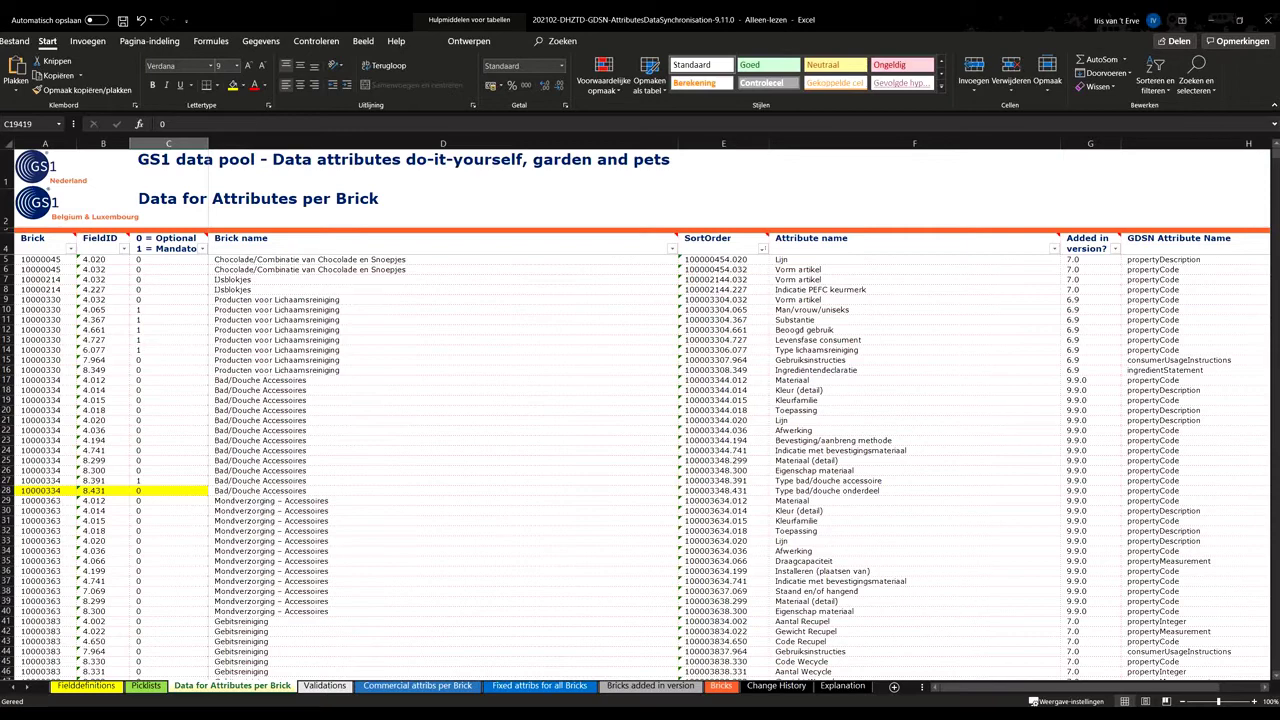
pyautogui.click(70, 248)
pyautogui.click(80, 355)
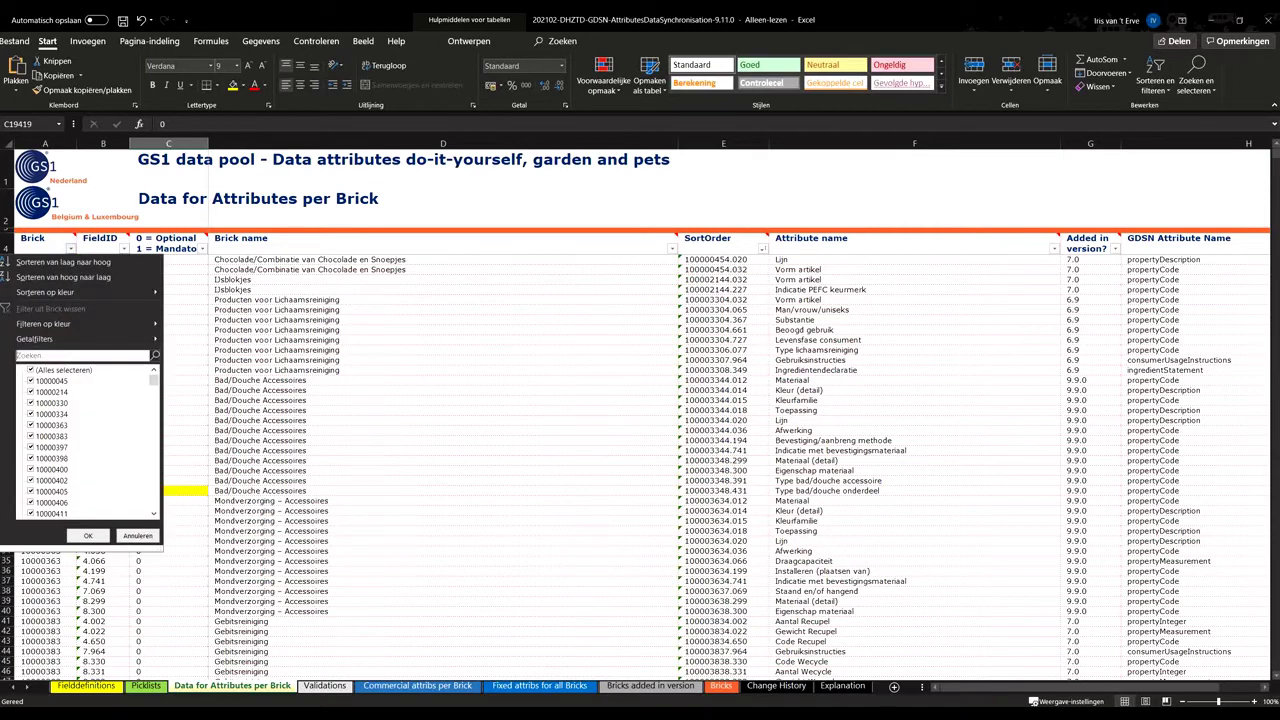
pyautogui.hotkey('ctrl', 'v')
pyautogui.press('Return')
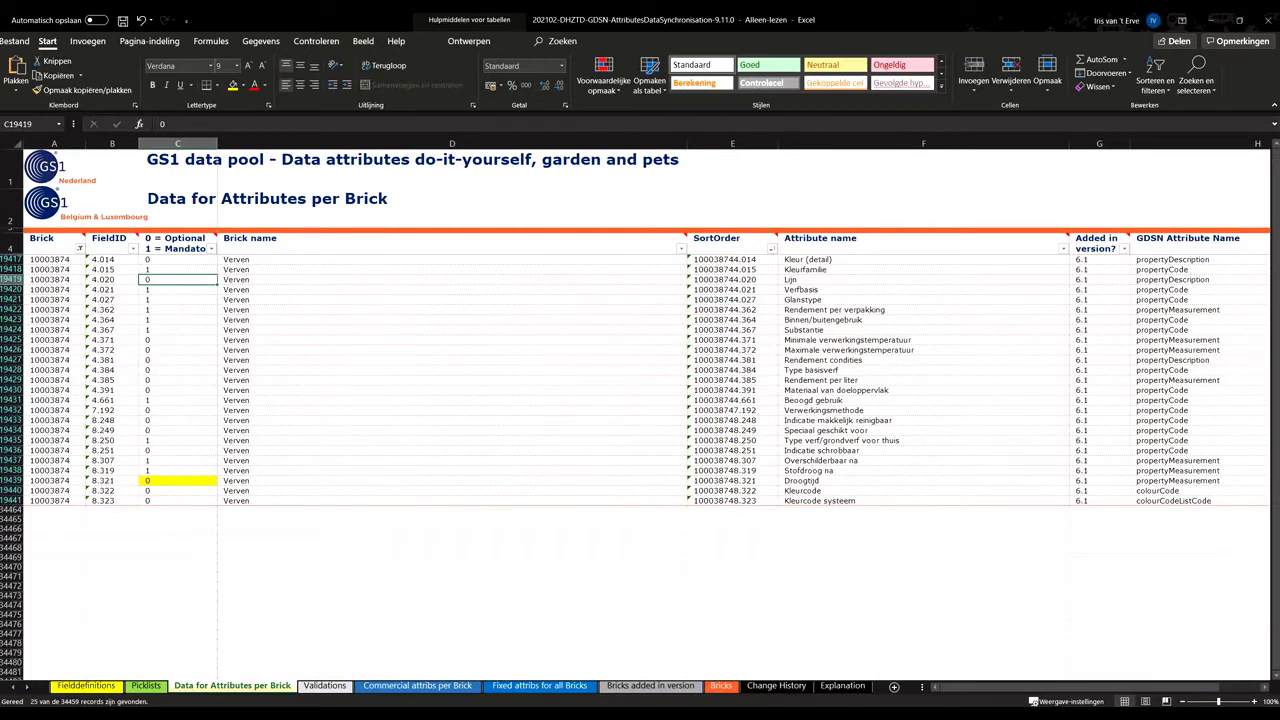
pyautogui.click(178, 270)
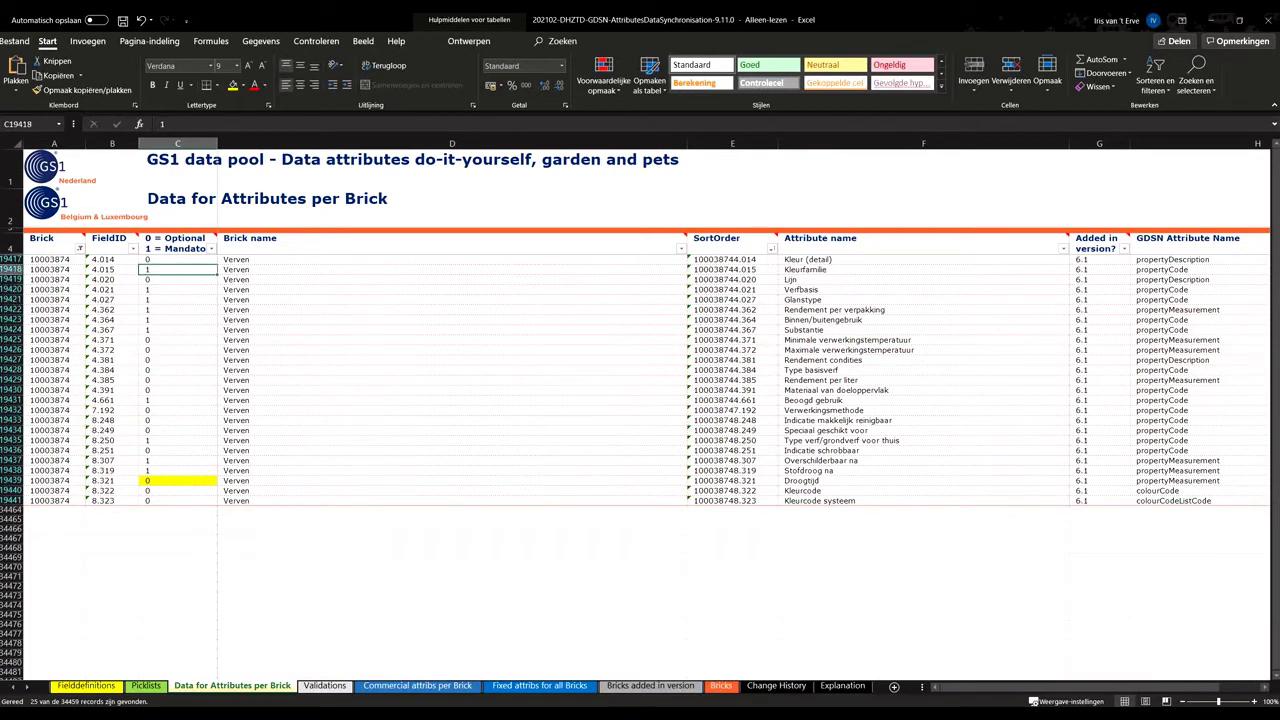
pyautogui.click(178, 280)
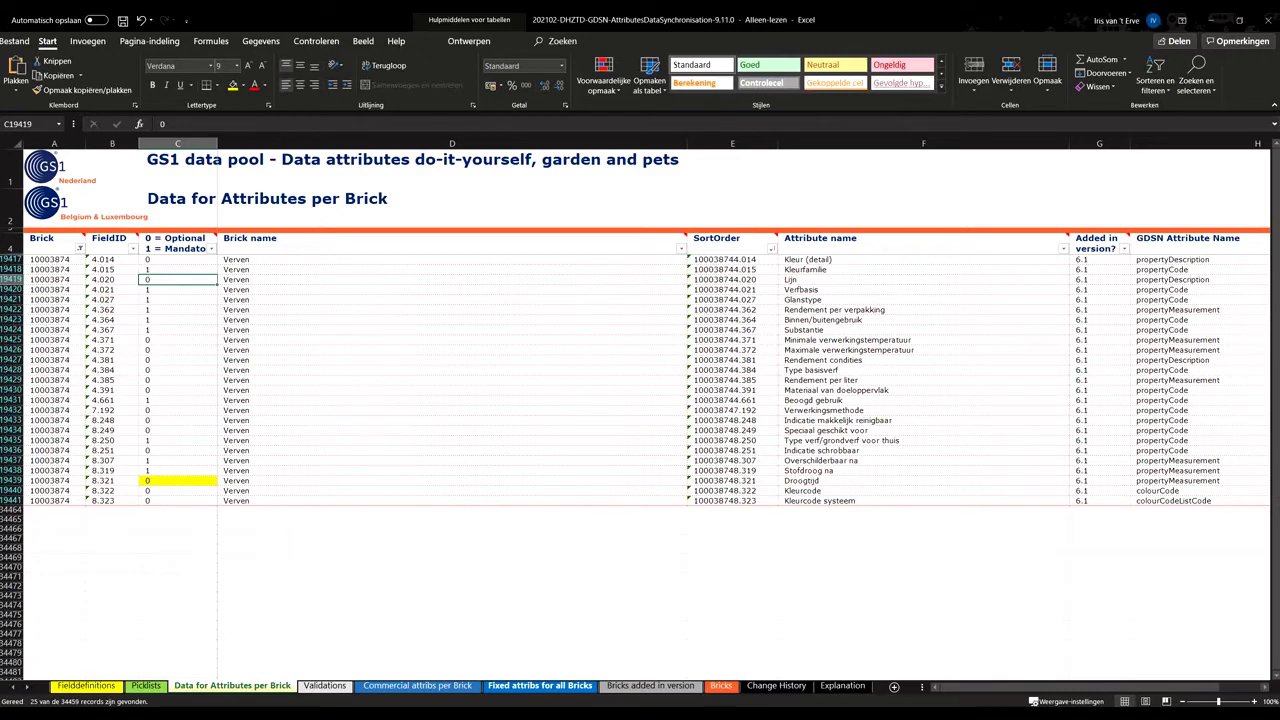
# Set the brick selection on the Commercial attribs per Brick sheet to 10003874
pyautogui.click(417, 686)
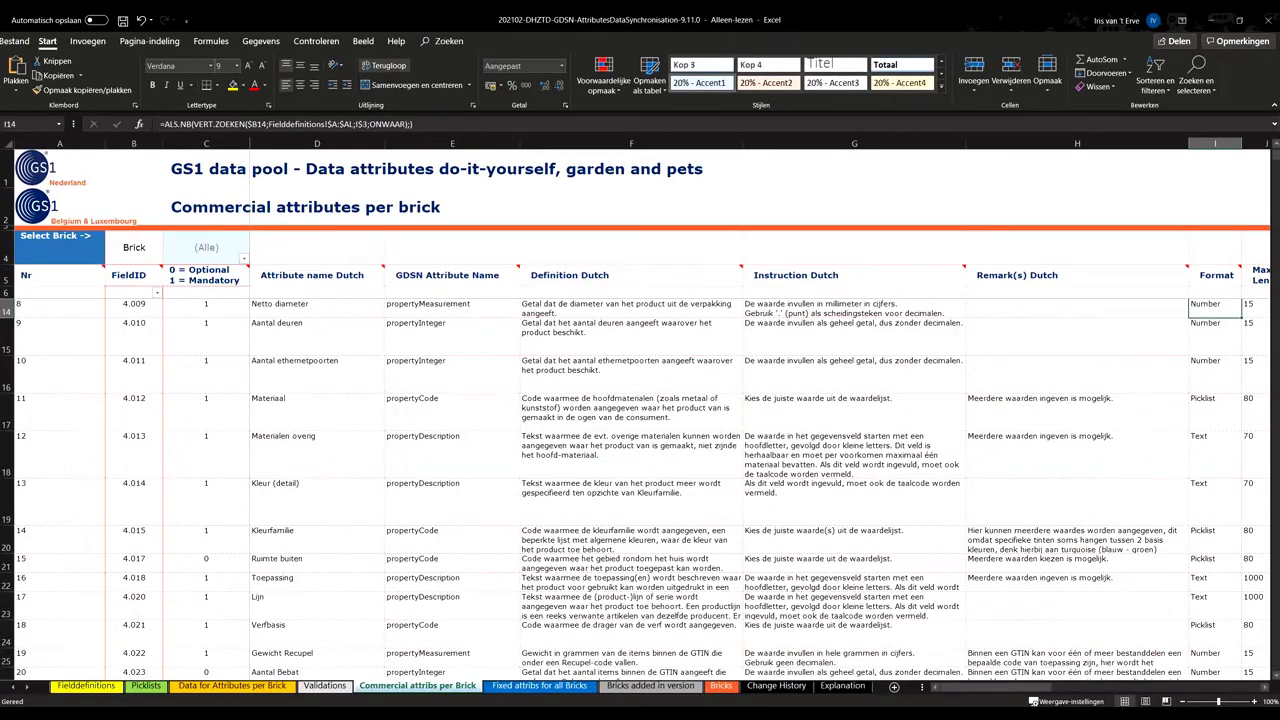
pyautogui.click(244, 259)
pyautogui.write('10003874')
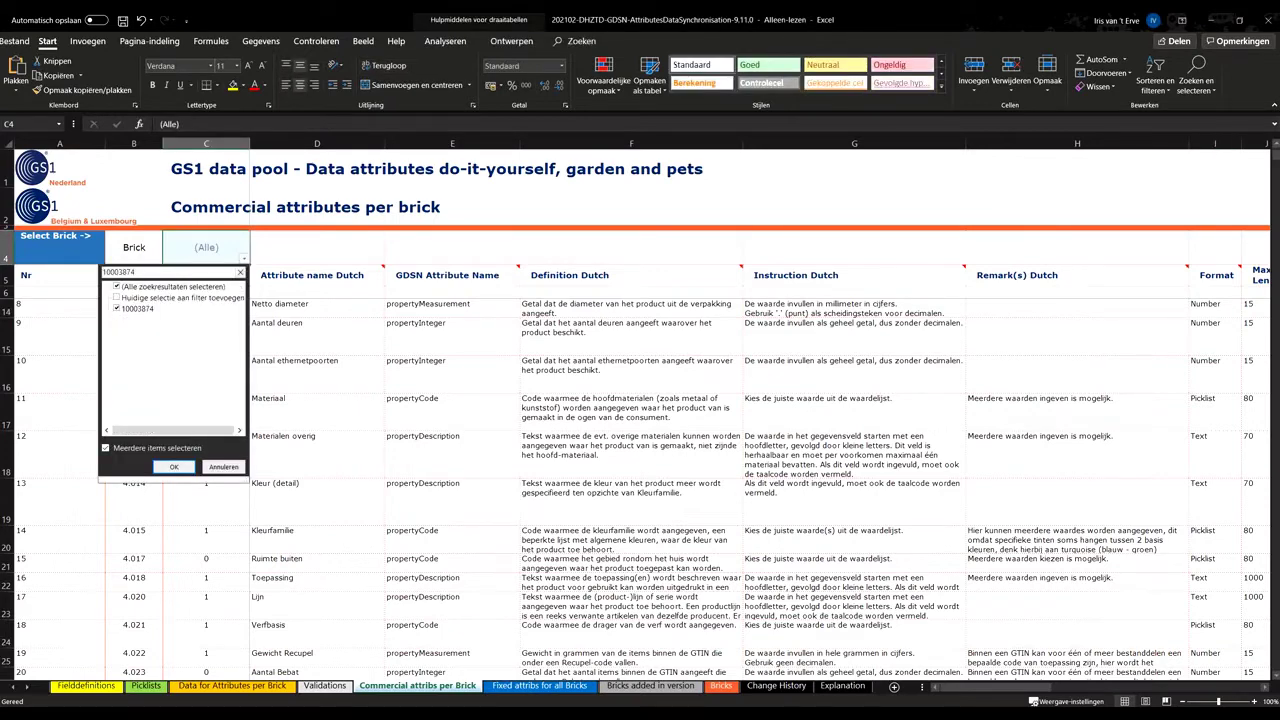
pyautogui.press('Return')
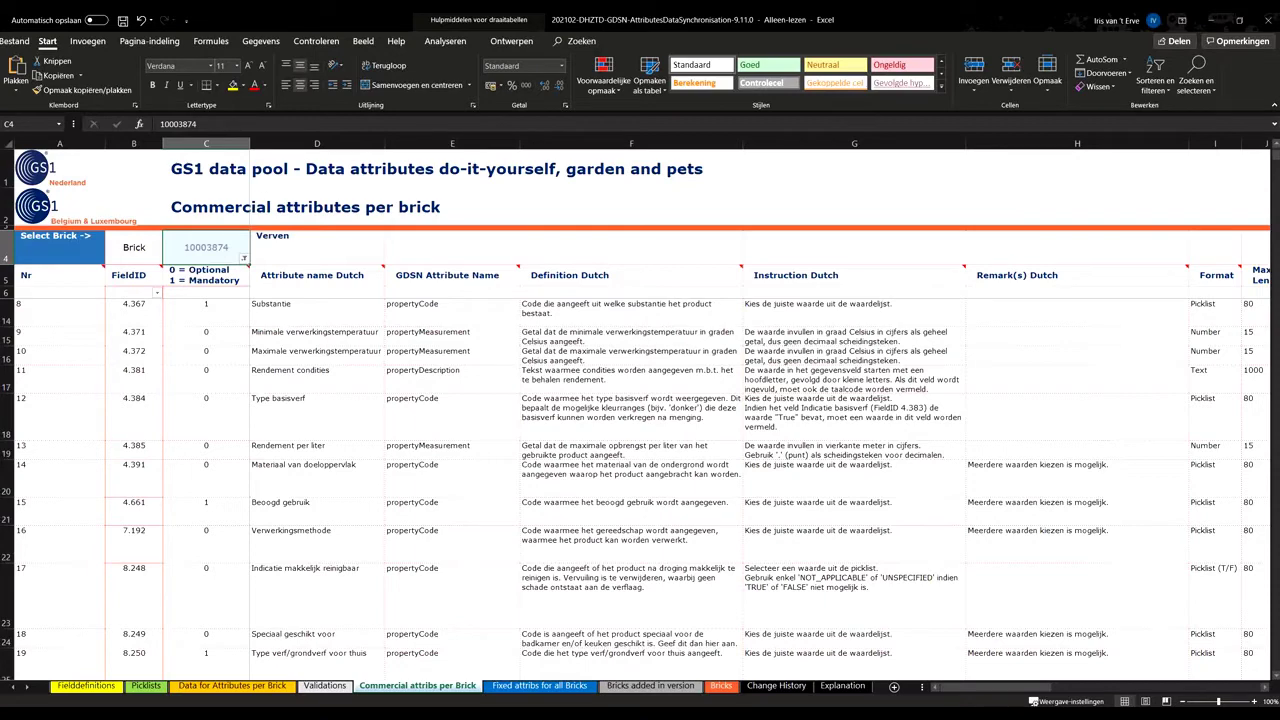
# Review the Definition Dutch, Instruction Dutch and Format columns of the commercial attributes
pyautogui.click(630, 275)
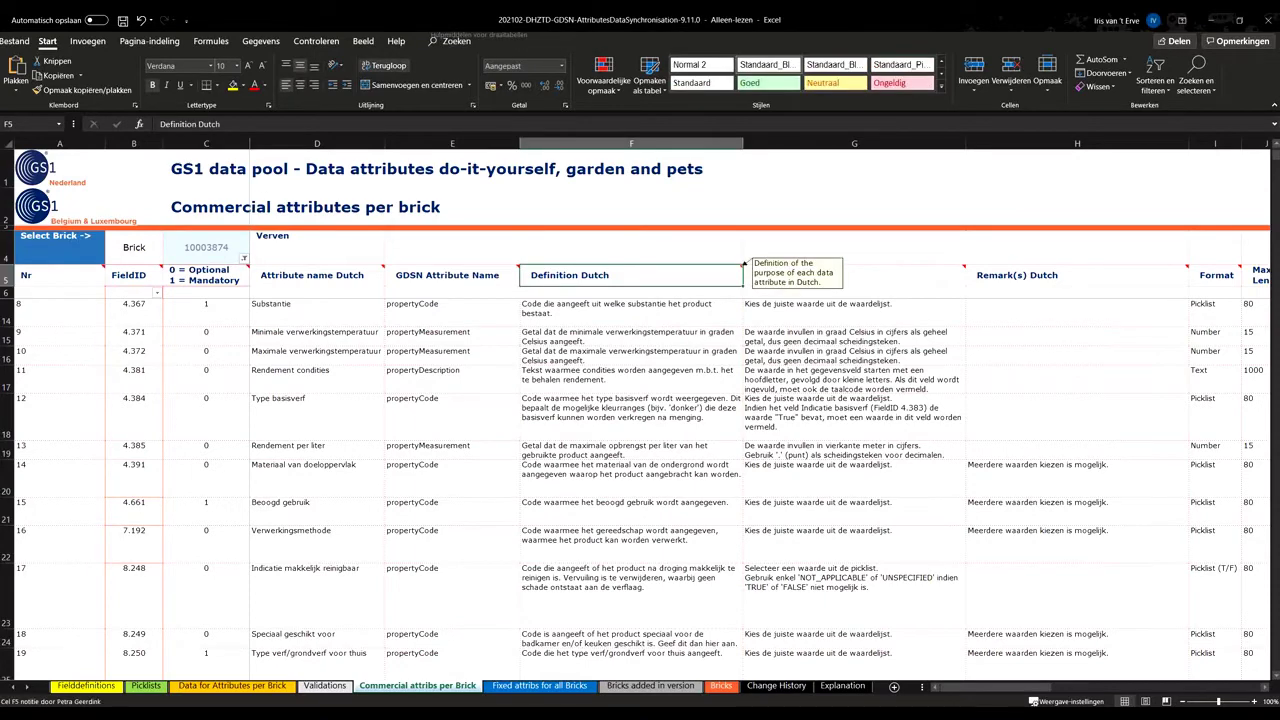
pyautogui.click(854, 275)
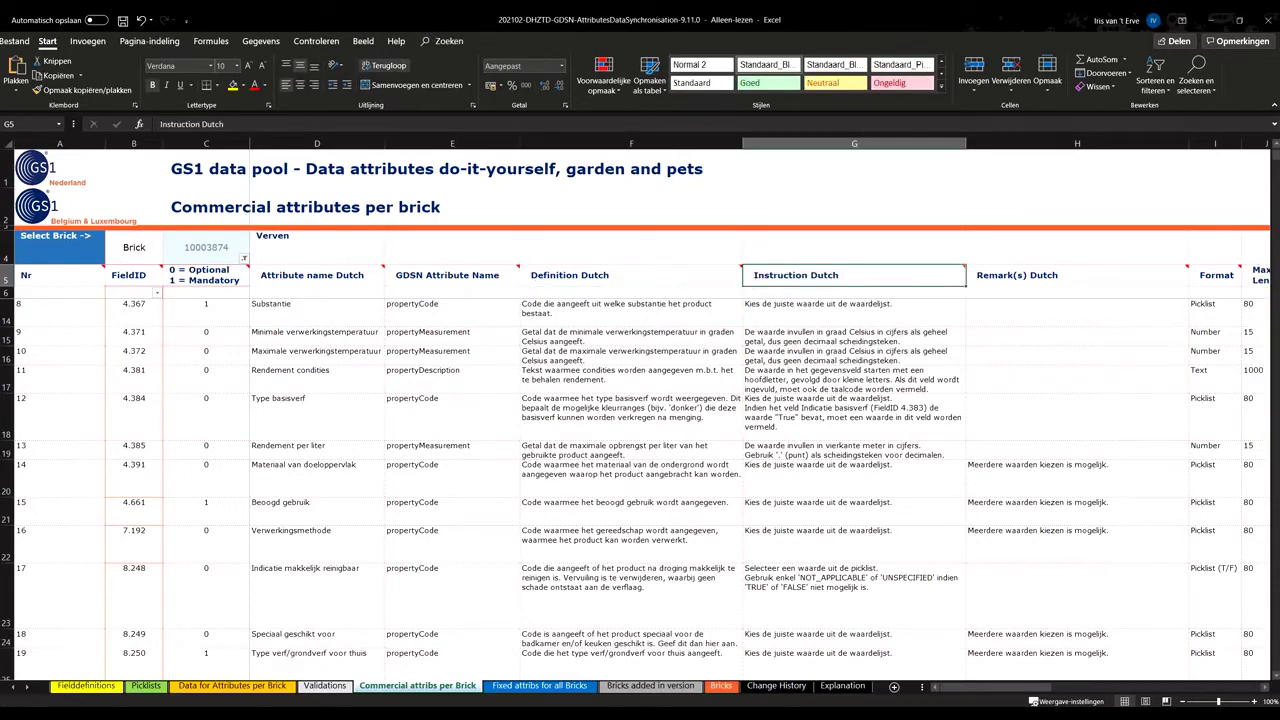
pyautogui.click(1215, 313)
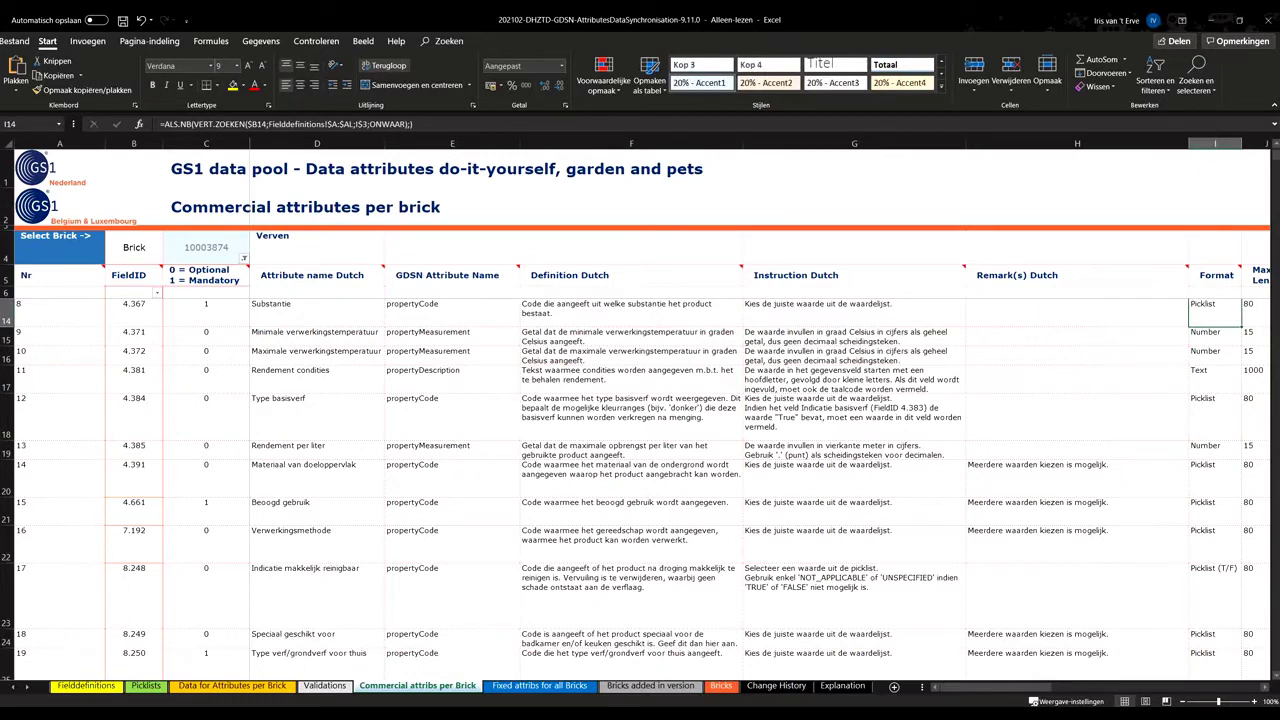
# Filter the Picklists sheet to picklist ID 4.015 and inspect the code values for Kleurfamilie
pyautogui.click(146, 686)
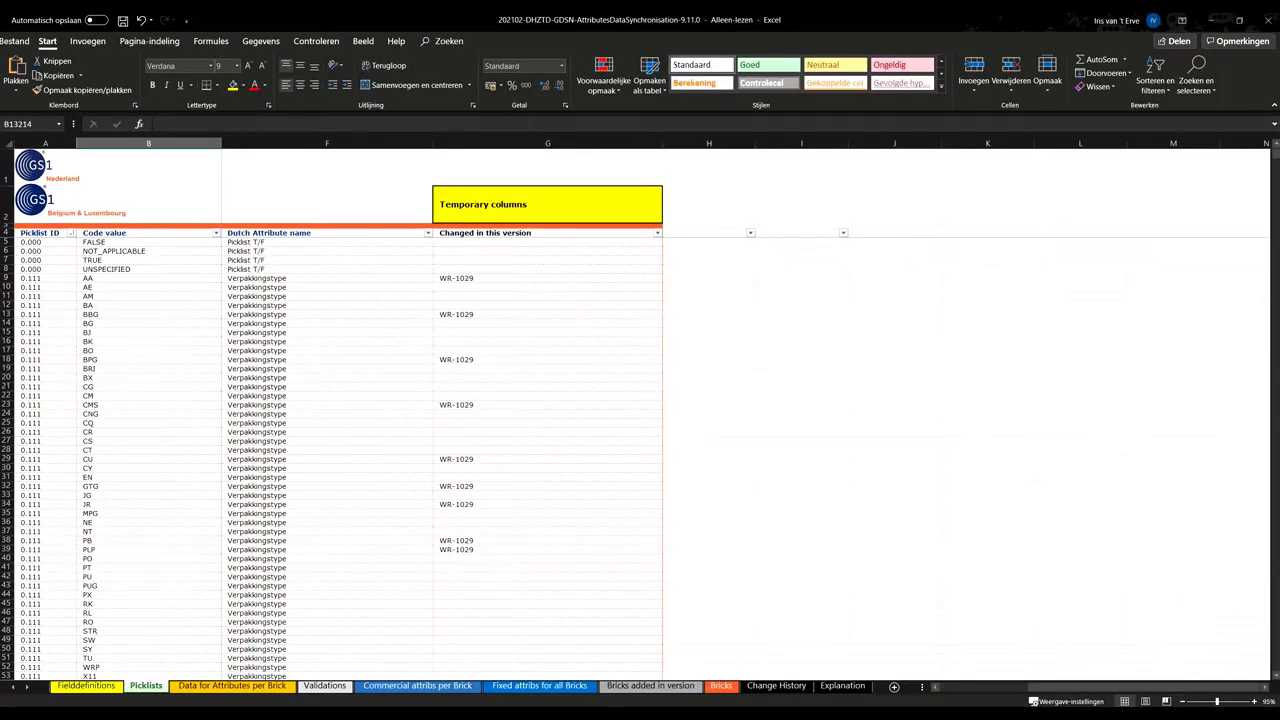
pyautogui.click(71, 233)
pyautogui.write('4')
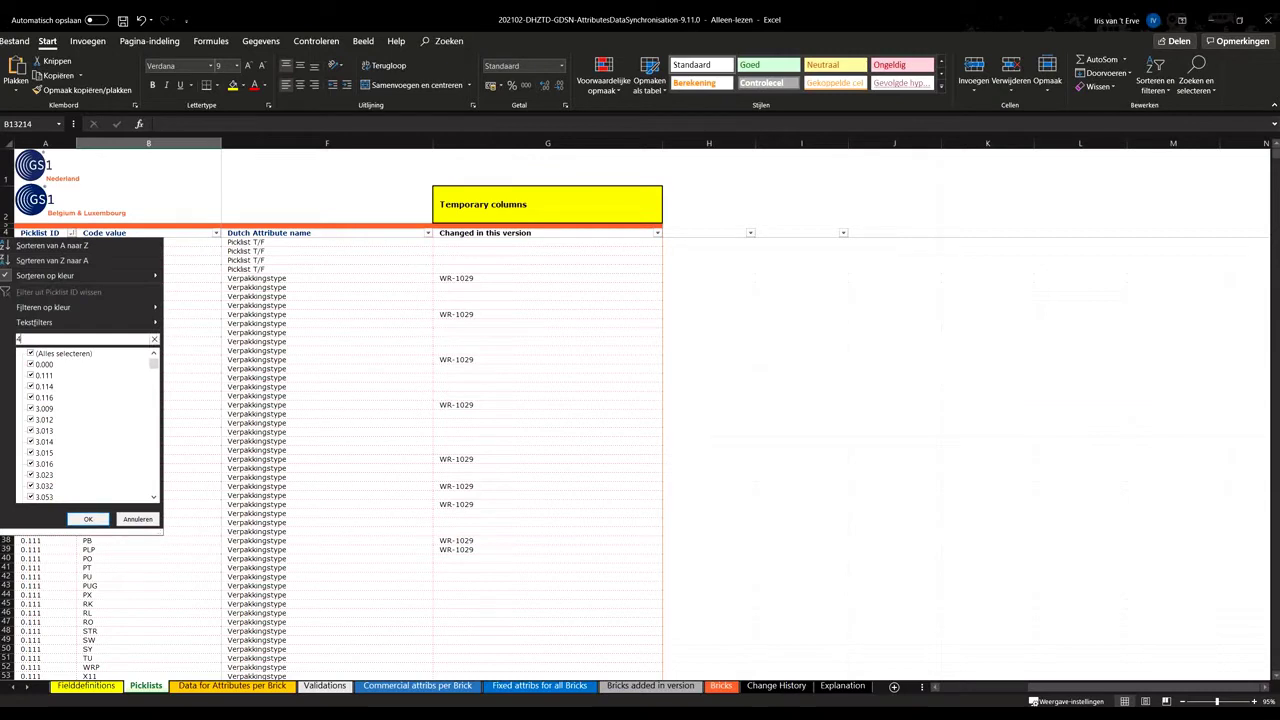
pyautogui.write('.015')
pyautogui.press('Return')
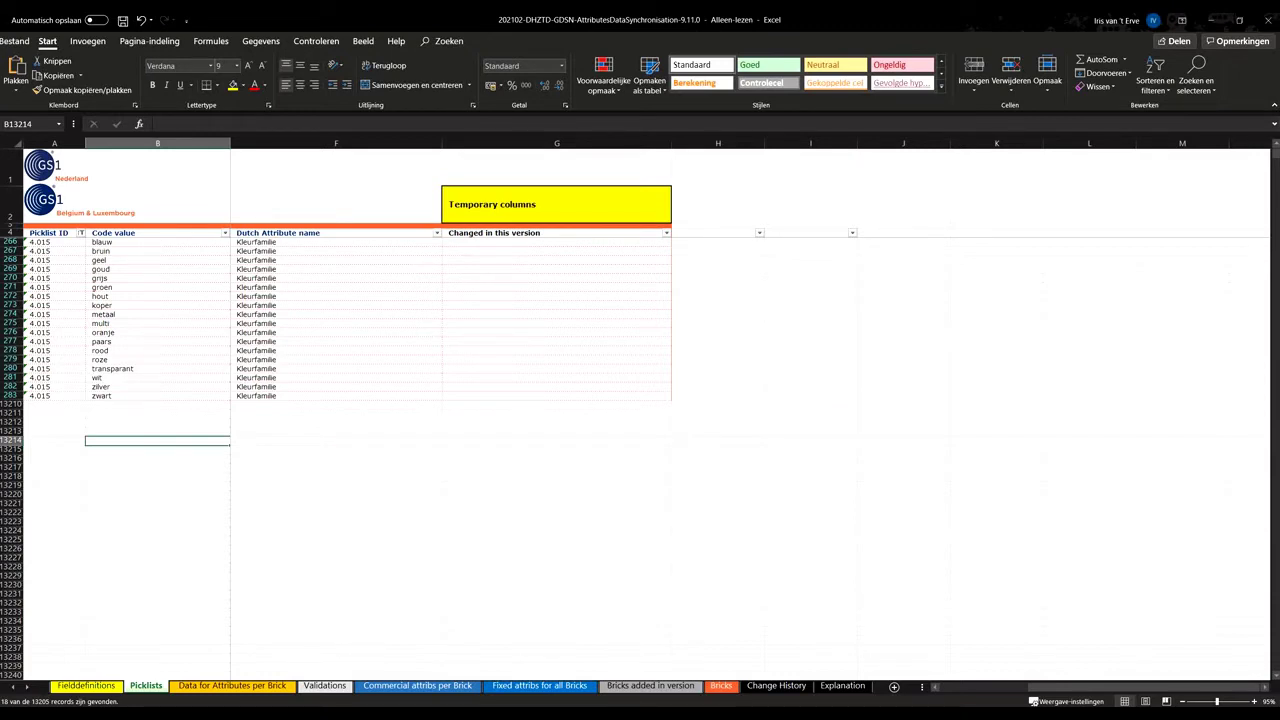
pyautogui.moveTo(157, 242); pyautogui.dragTo(157, 396)
pyautogui.click(157, 440)
pyautogui.click(157, 413)
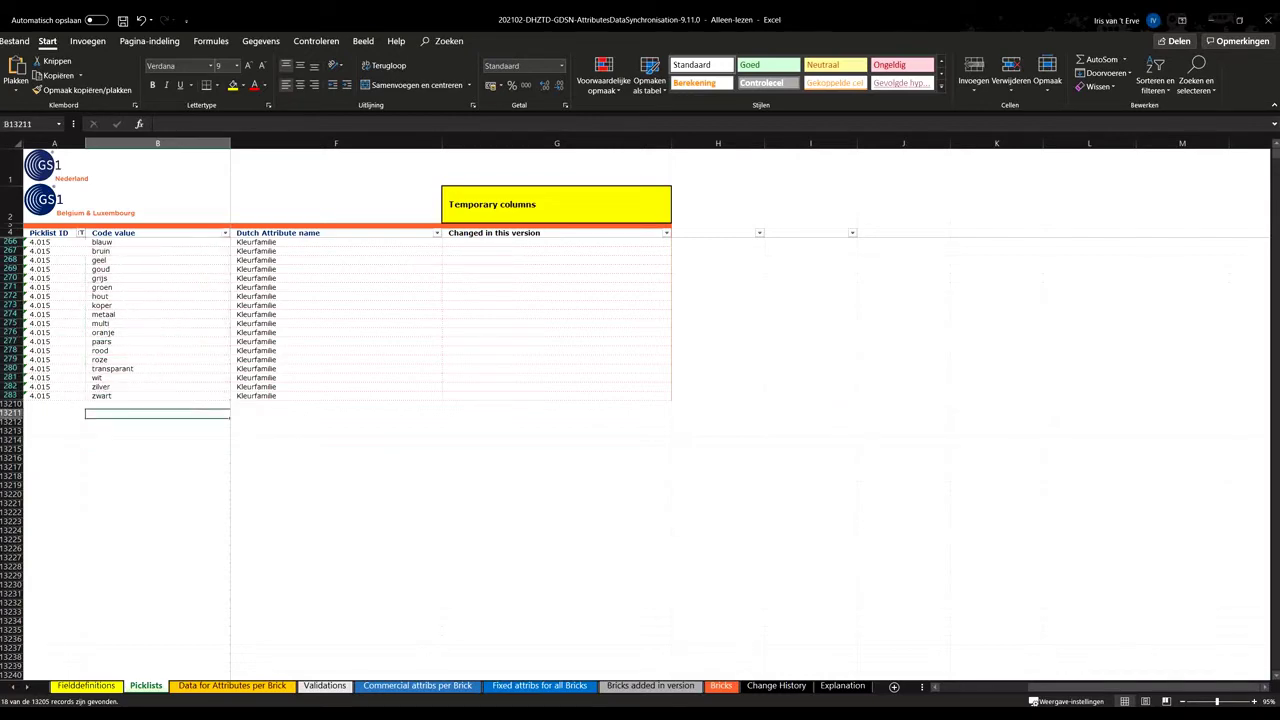
# Examine the first rule on the Validations sheet cell by cell, from its ValidationID through the attribute that becomes mandatory
pyautogui.click(325, 686)
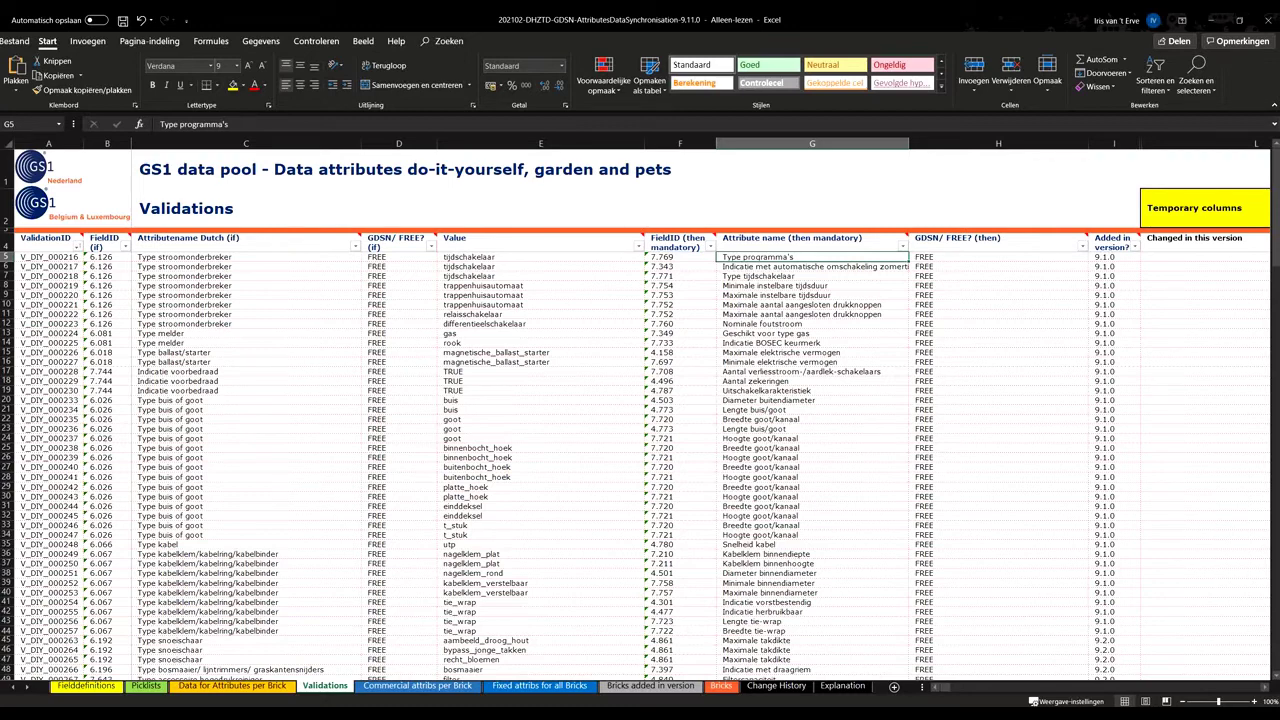
pyautogui.click(48, 257)
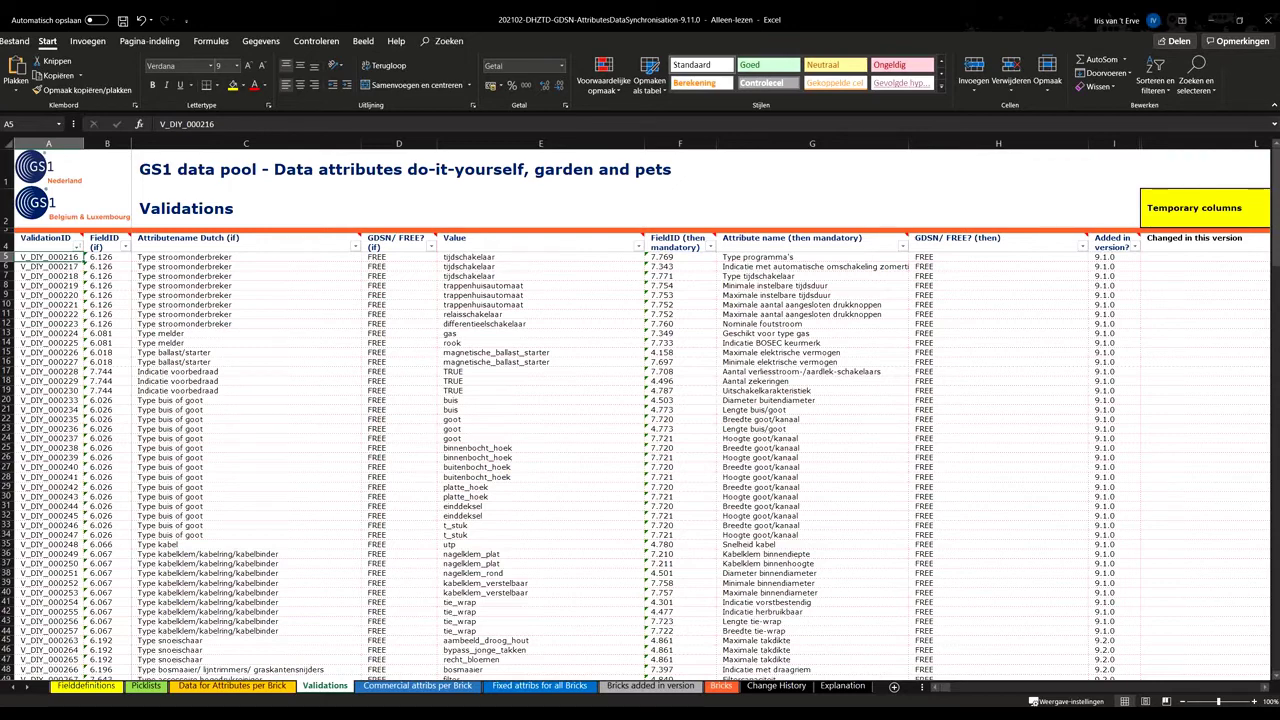
pyautogui.press('Right')
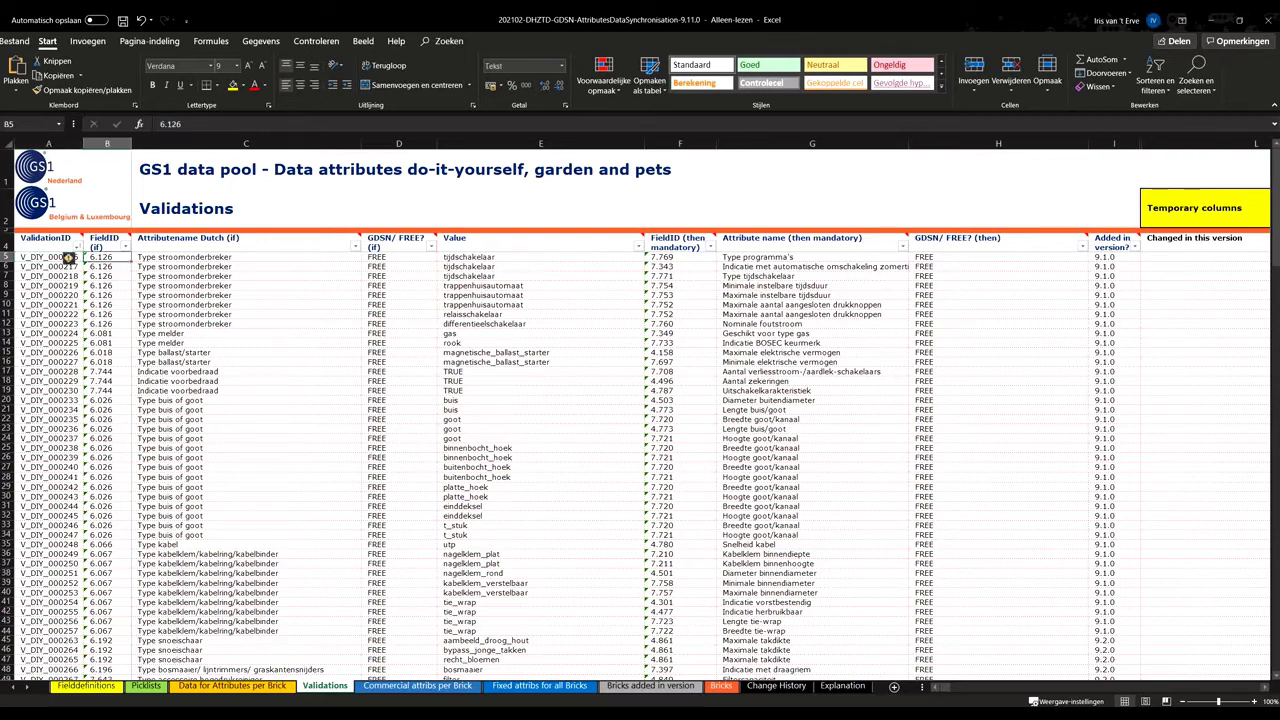
pyautogui.press('Right')
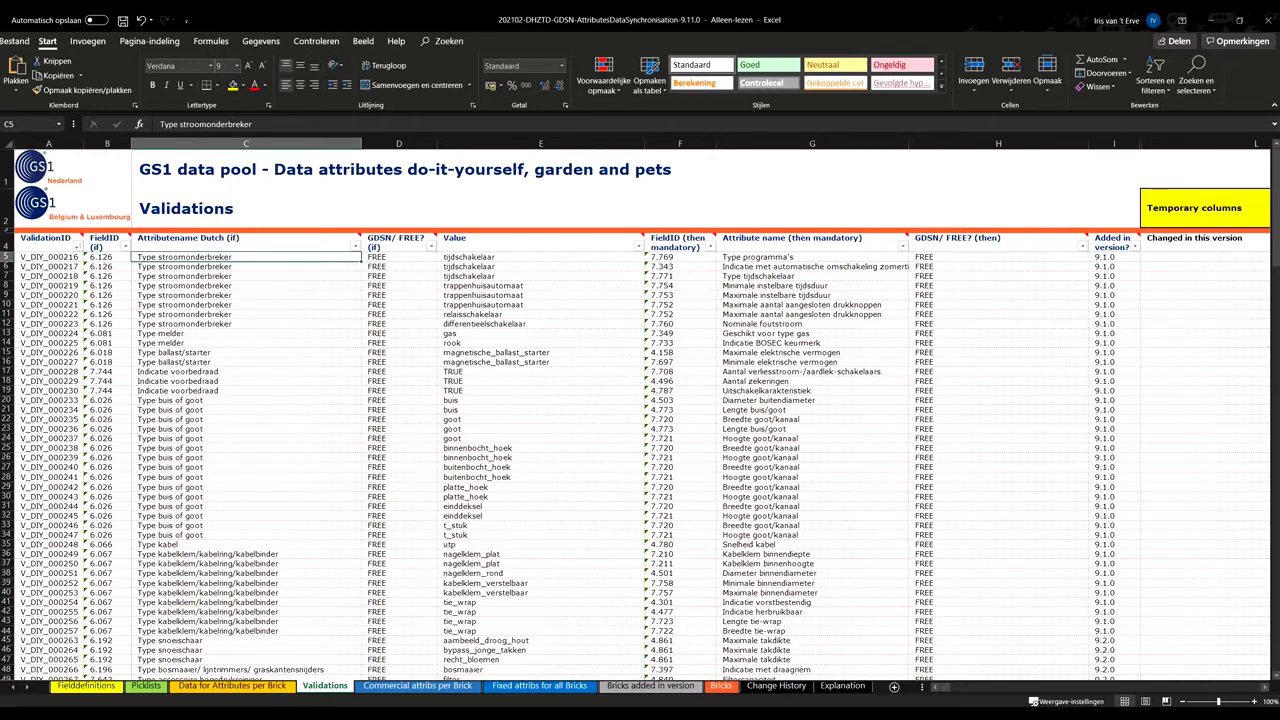
pyautogui.press('Right')
pyautogui.press('Right')
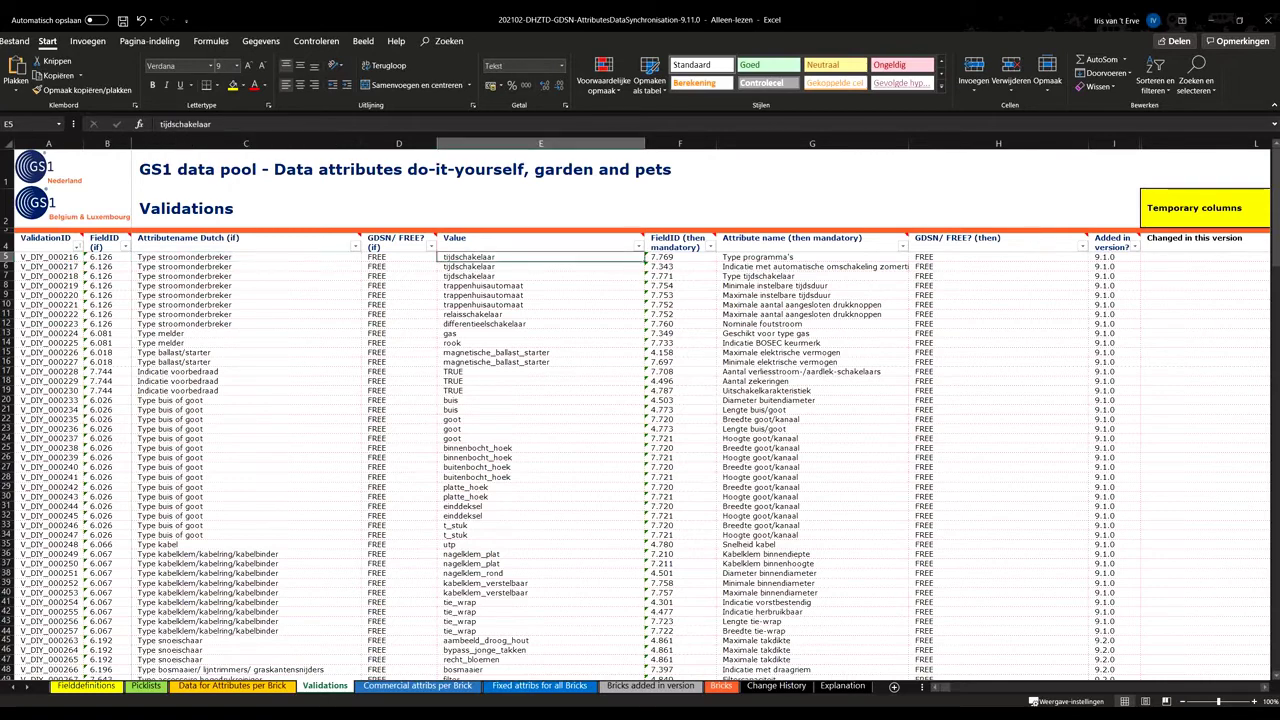
pyautogui.press('Right')
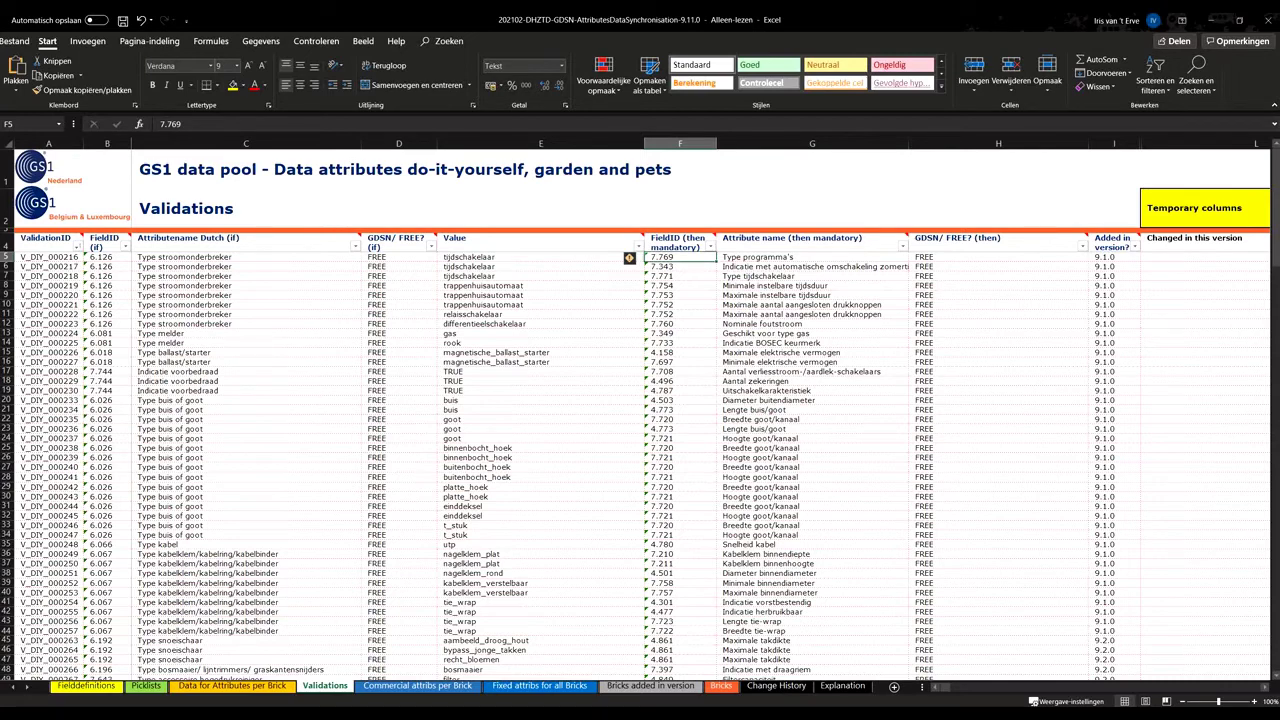
pyautogui.press('Right')
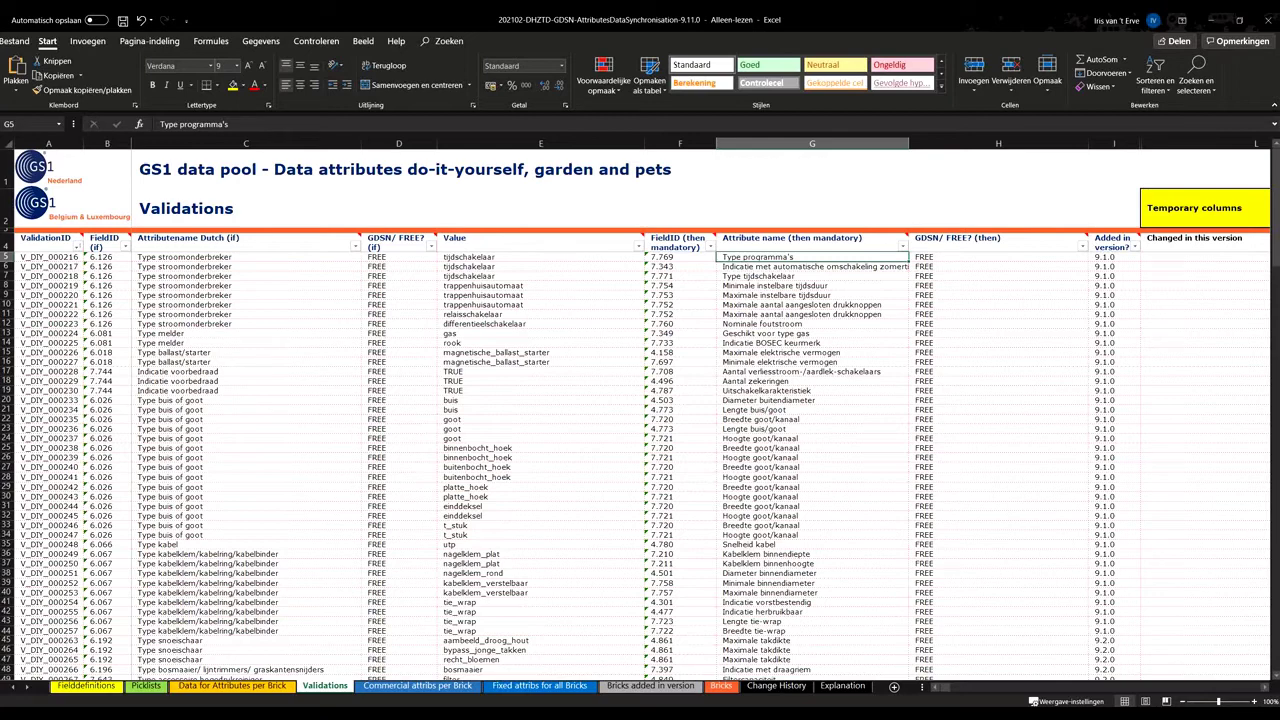
# View the Fixed attribs for all Bricks sheet, and highlight the Mand GDSN and Mand Funct columns on the Fielddefinitions sheet
pyautogui.click(540, 686)
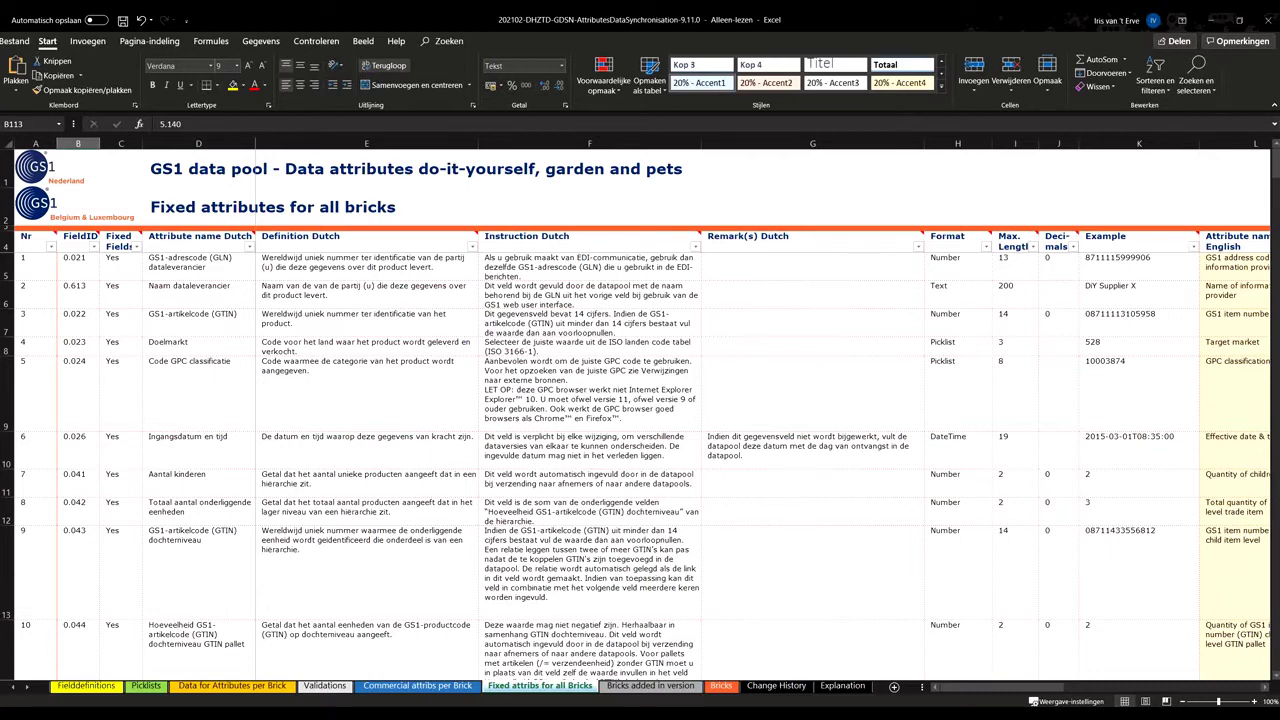
pyautogui.click(86, 686)
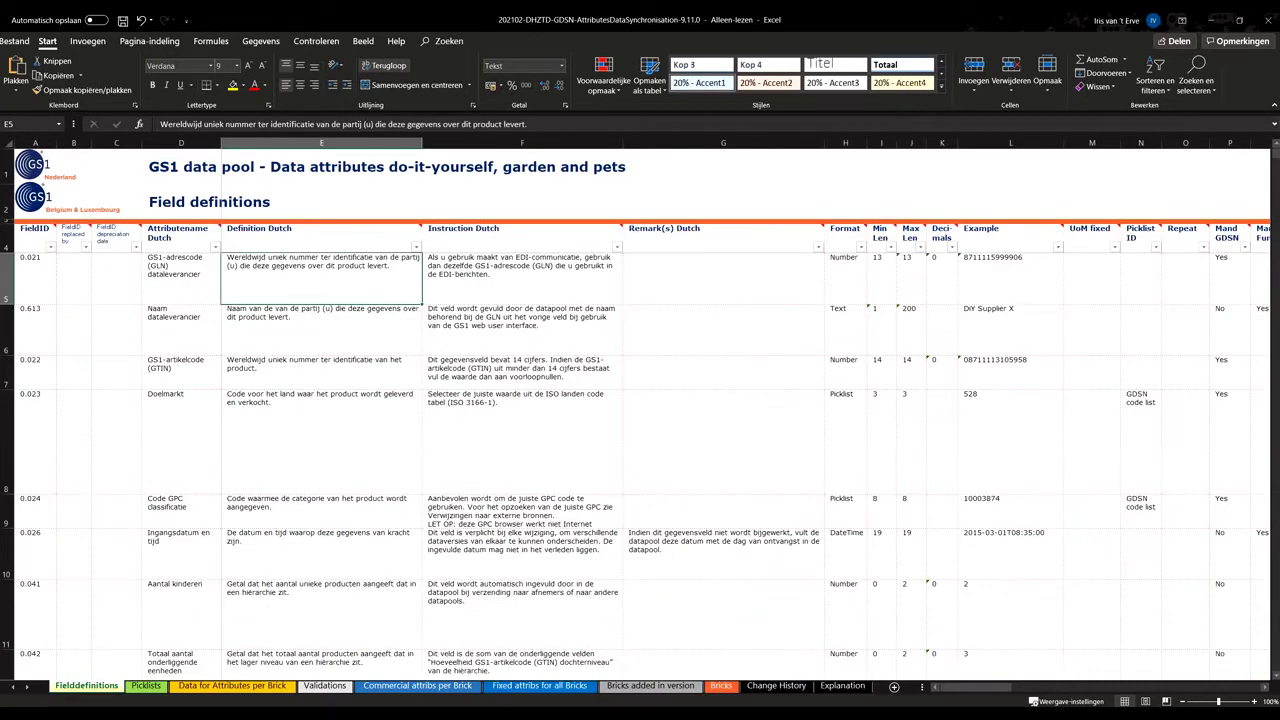
pyautogui.hscroll(2, 745, 415)
pyautogui.moveTo(829, 143); pyautogui.dragTo(871, 143)
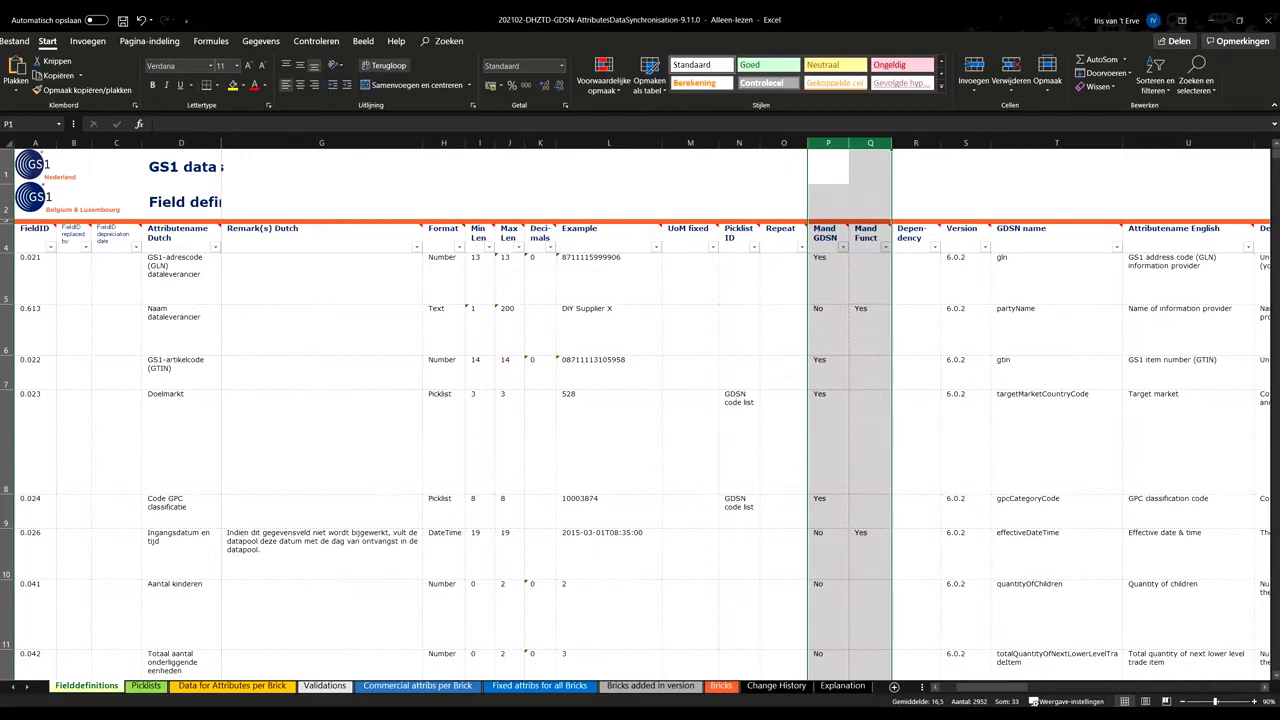
pyautogui.hscroll(-2, 700, 400)
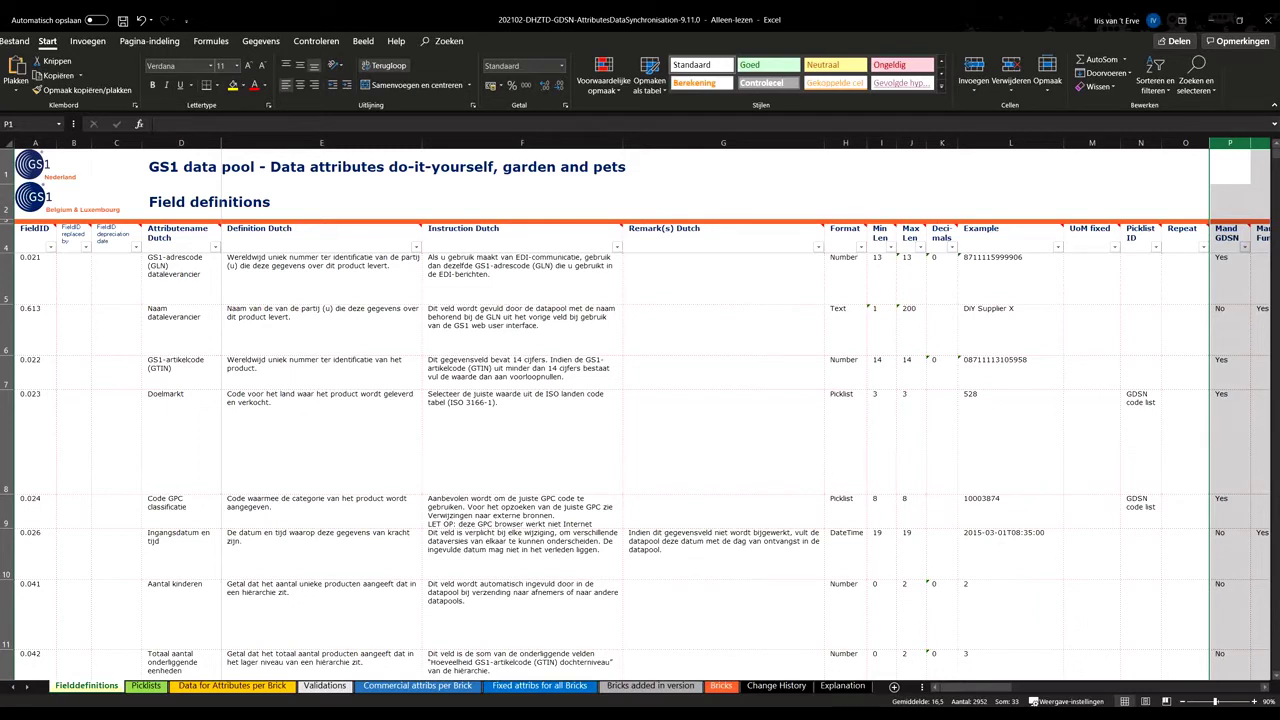
# Open the filter options of the Attributename Dutch column on the Fielddefinitions sheet
pyautogui.click(215, 247)
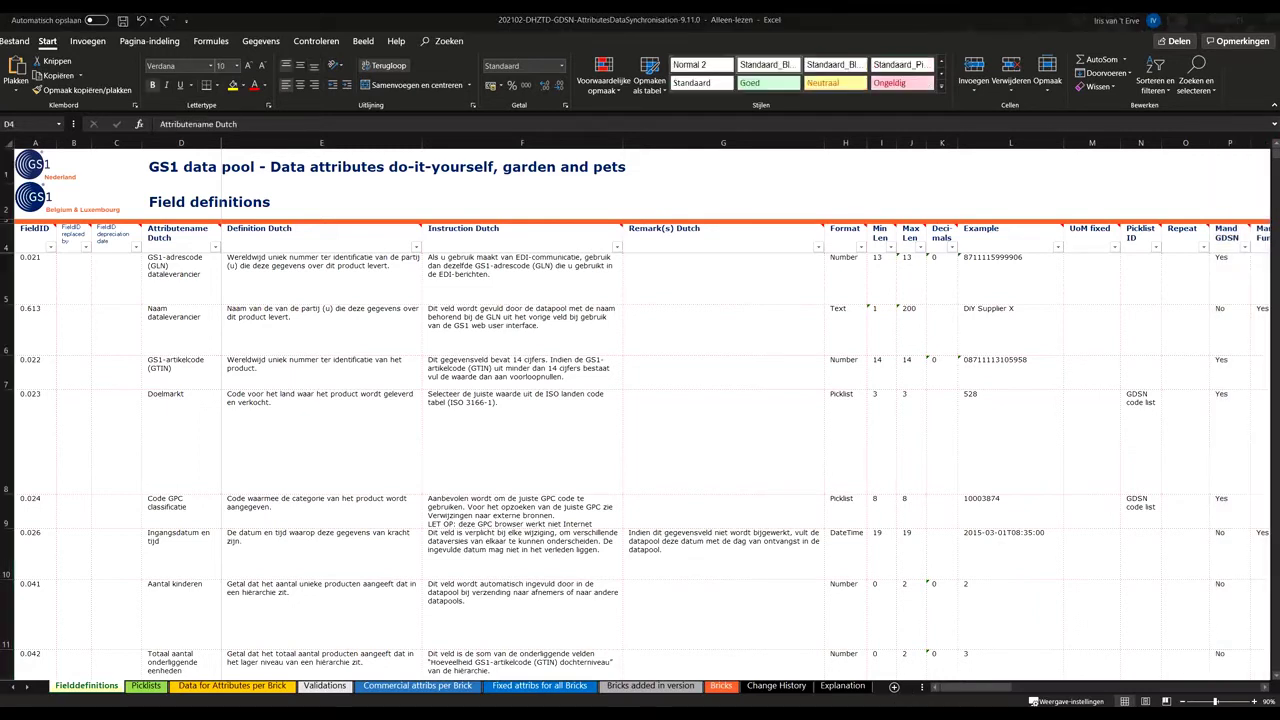